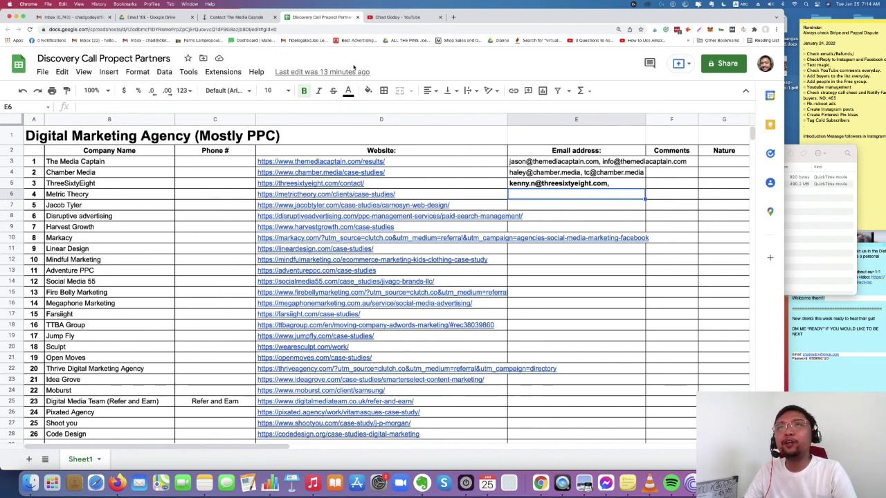
Open Metric Theory's website from its row in the sheet and look up the domain's email addresses with the Hunter extension
left_click_drag(315, 16, 402, 16)
left_click(333, 195)
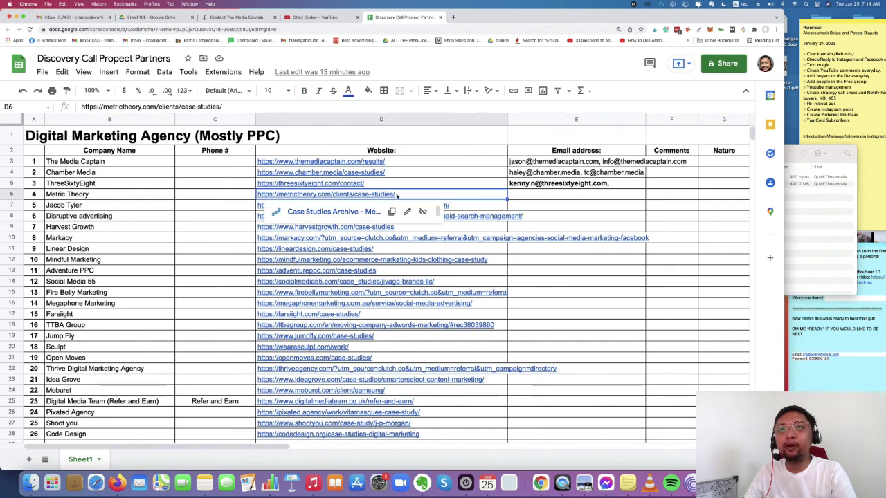
left_click(335, 211)
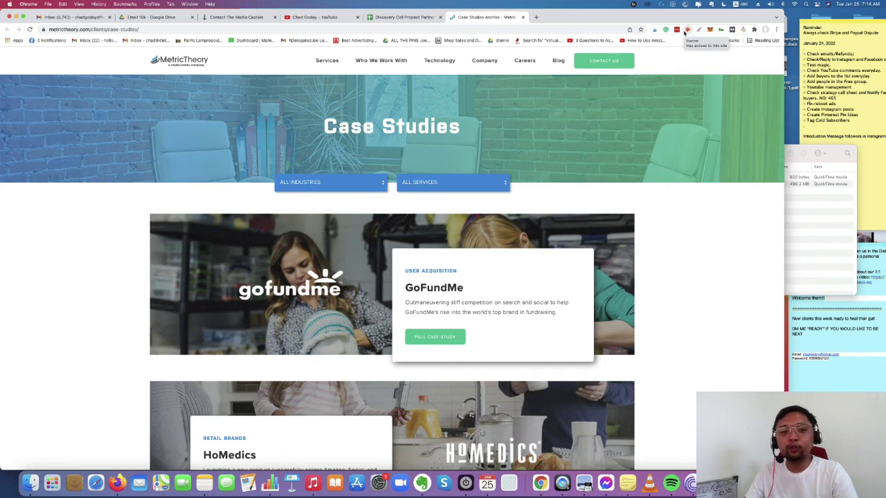
left_click(685, 30)
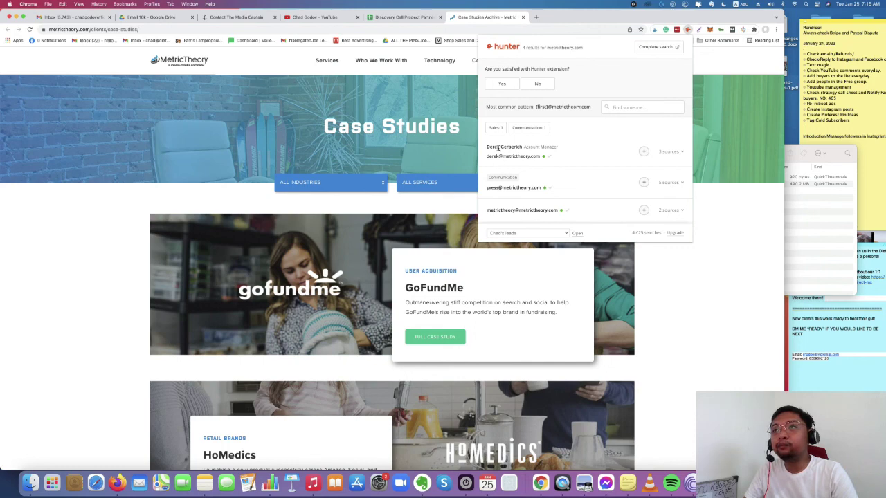
mouse_move(531, 158)
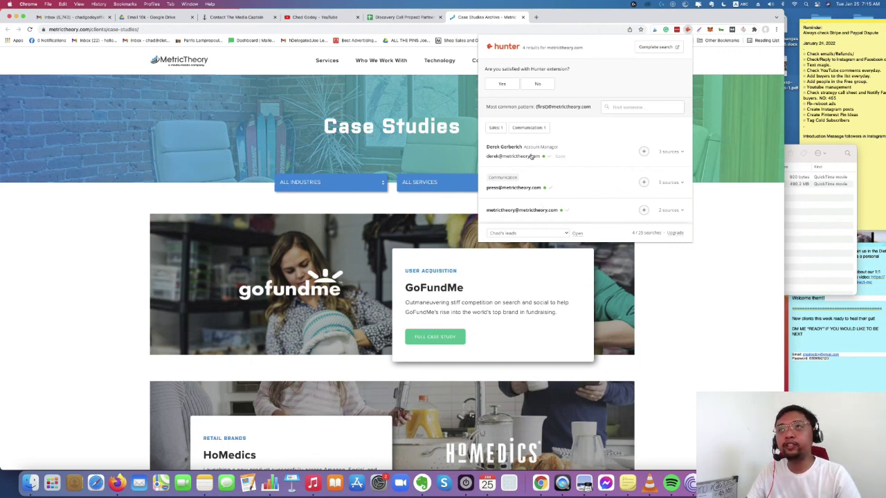
left_click(402, 16)
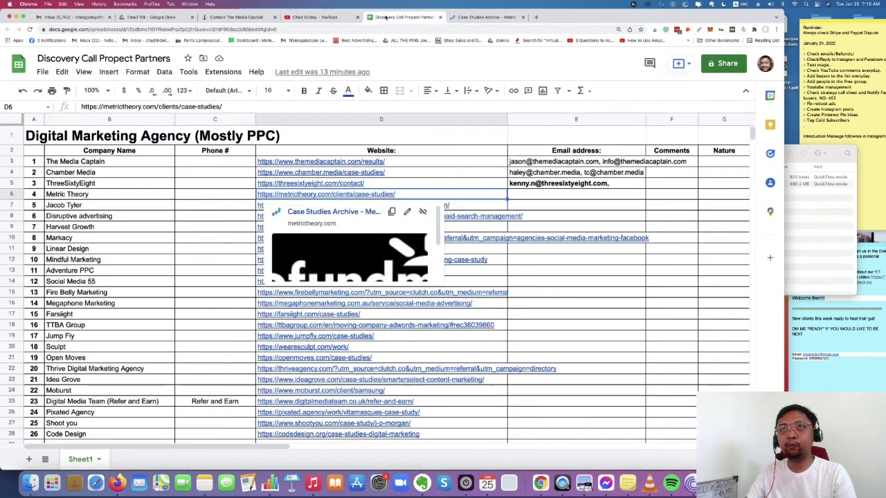
double_click(567, 197)
key("super+v")
type(",")
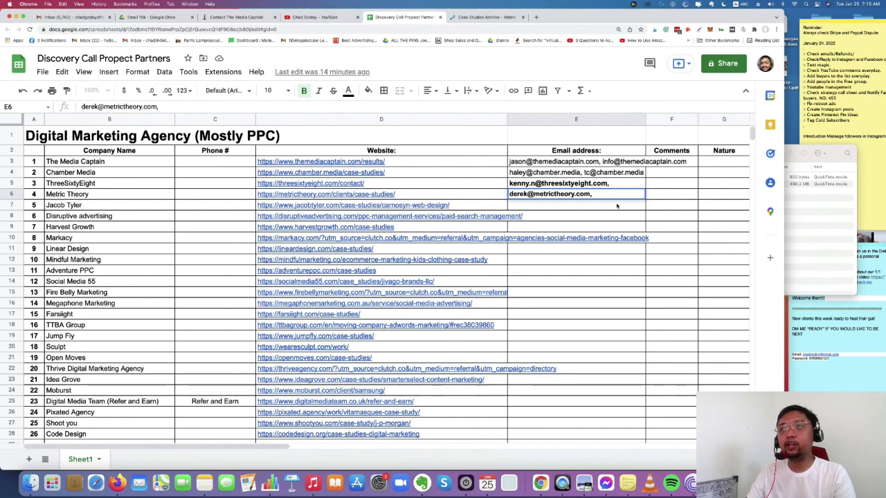
key("Return")
Copy Metric Theory's Communication email from the Hunter results and append it to the address already in cell E6
left_click(473, 17)
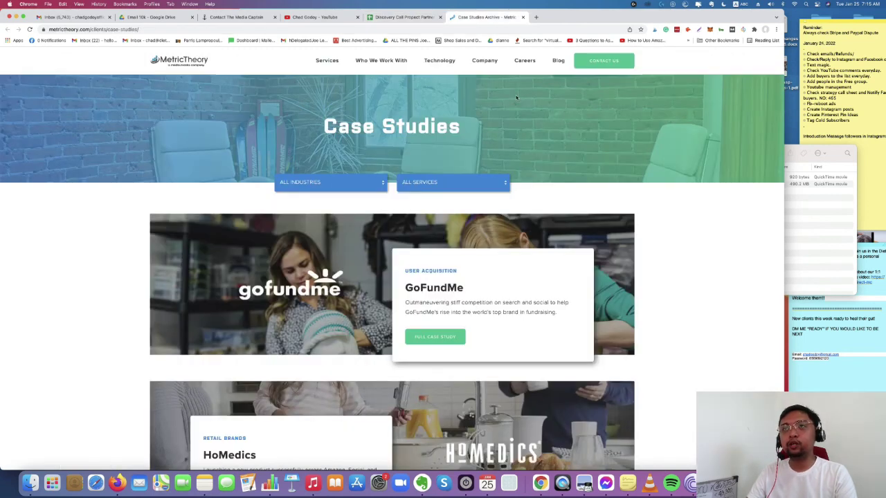
left_click(688, 29)
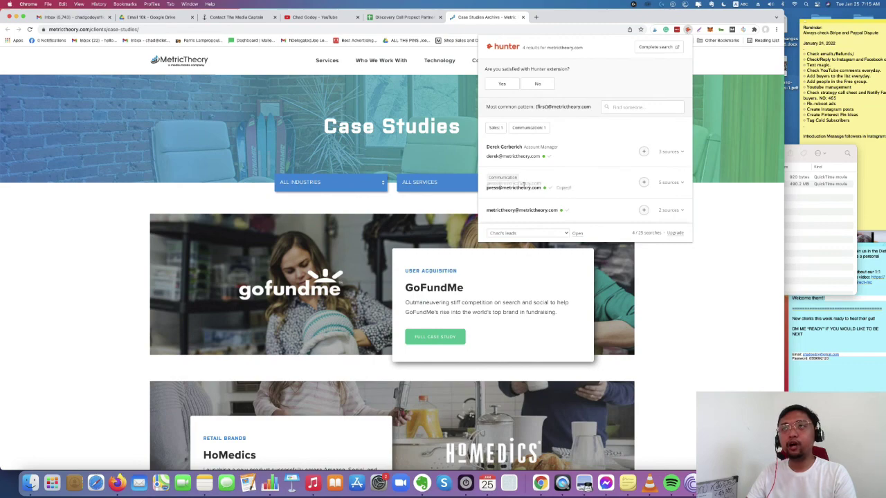
left_click(380, 19)
double_click(612, 194)
key("ctrl+v")
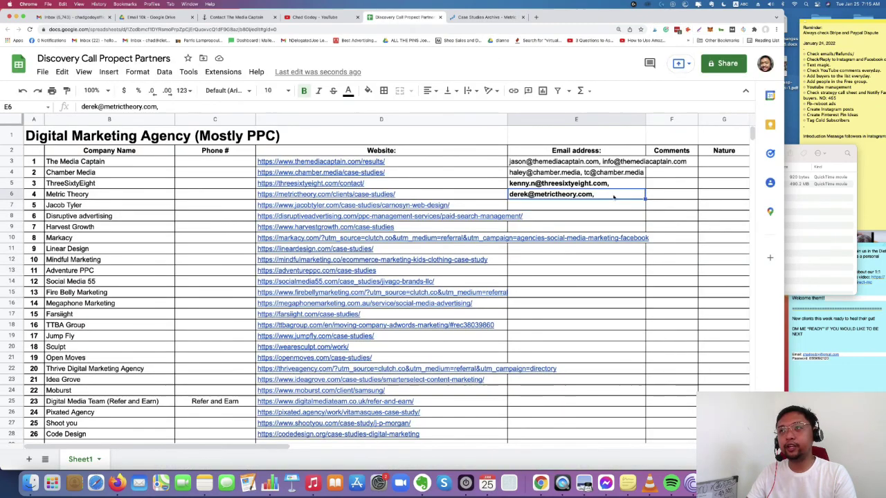
type(",")
key("ctrl+v")
key("Return")
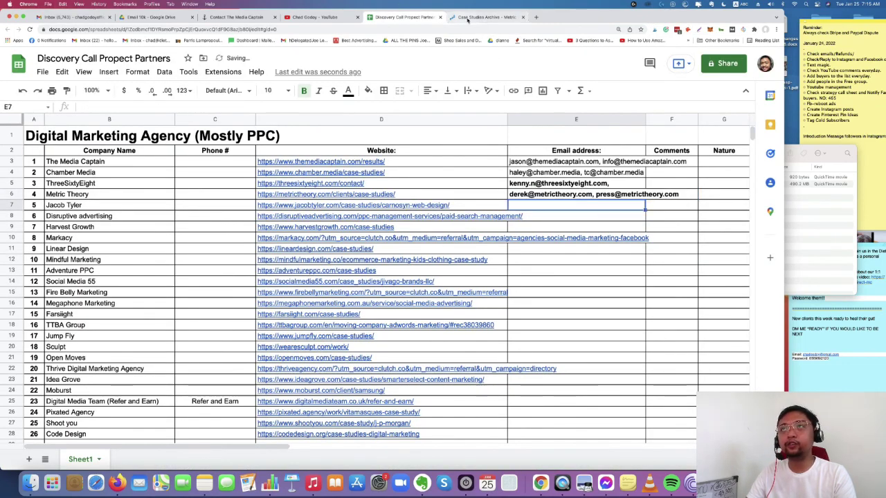
Look through the Hunter results for Metric Theory again and copy the company-name email listed below the Communication one
left_click(467, 19)
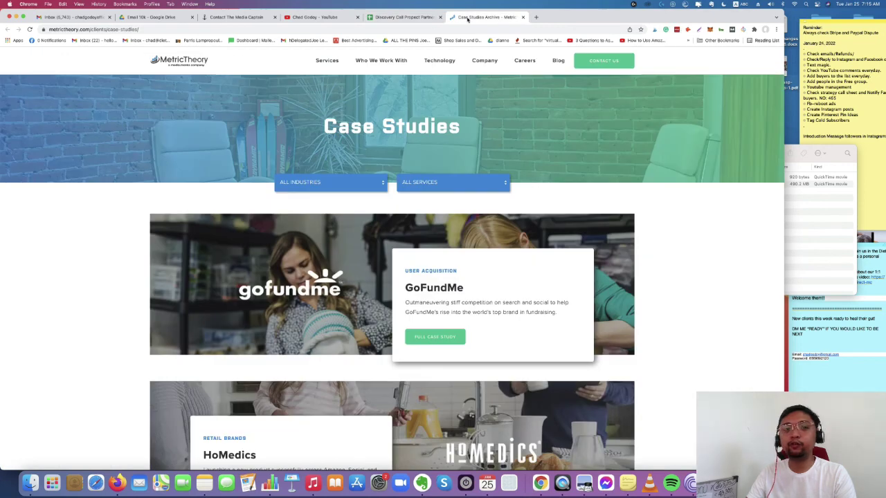
left_click(687, 30)
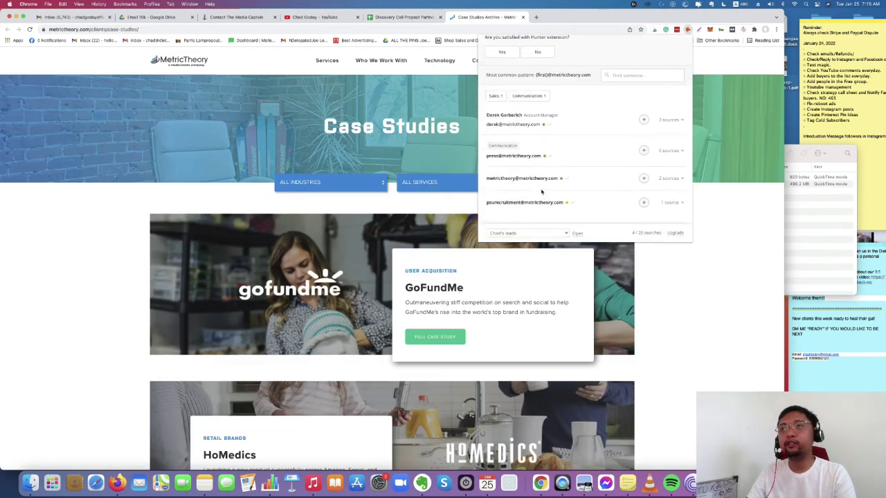
scroll(543, 191, "up", 1)
scroll(542, 192, "down", 2)
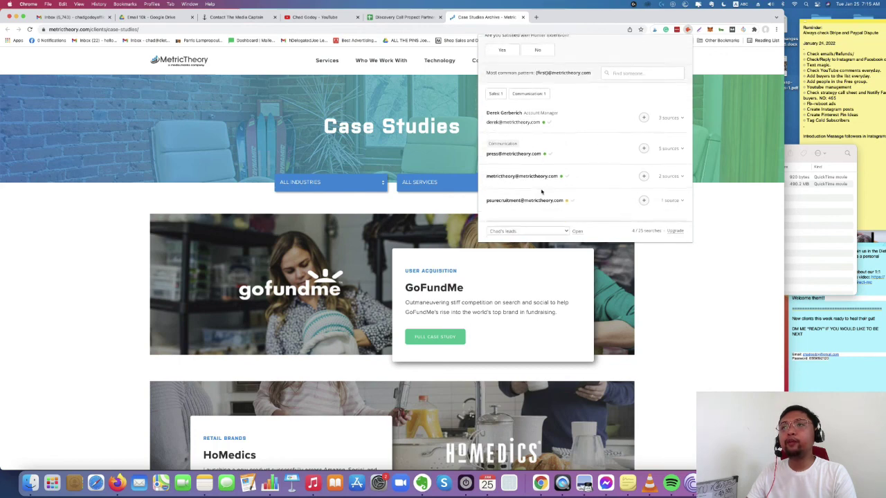
scroll(542, 191, "up", 1)
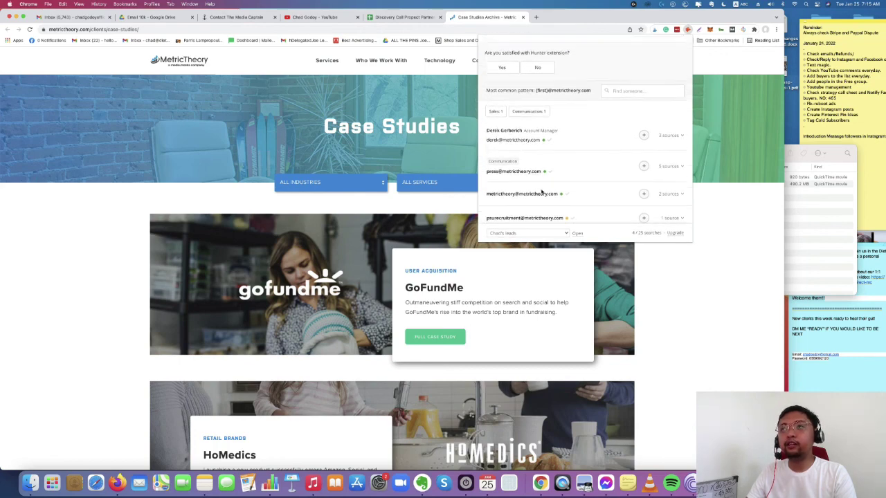
mouse_move(545, 141)
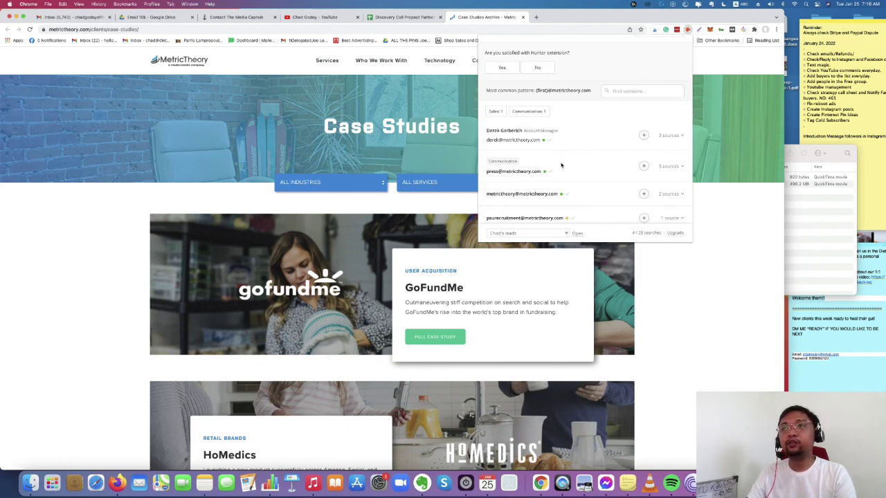
left_click(543, 194)
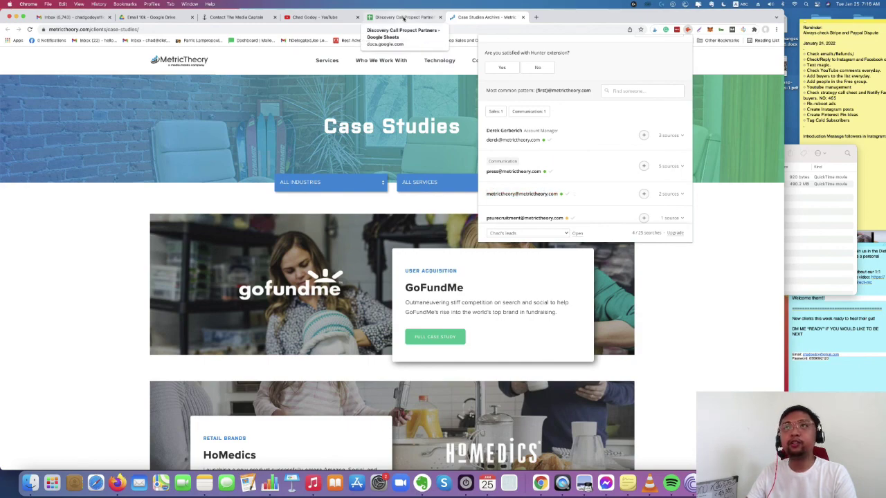
Append the copied company-name email to cell E6 as the third address, separated by a comma
left_click(404, 18)
left_click(694, 195)
key("ctrl+v")
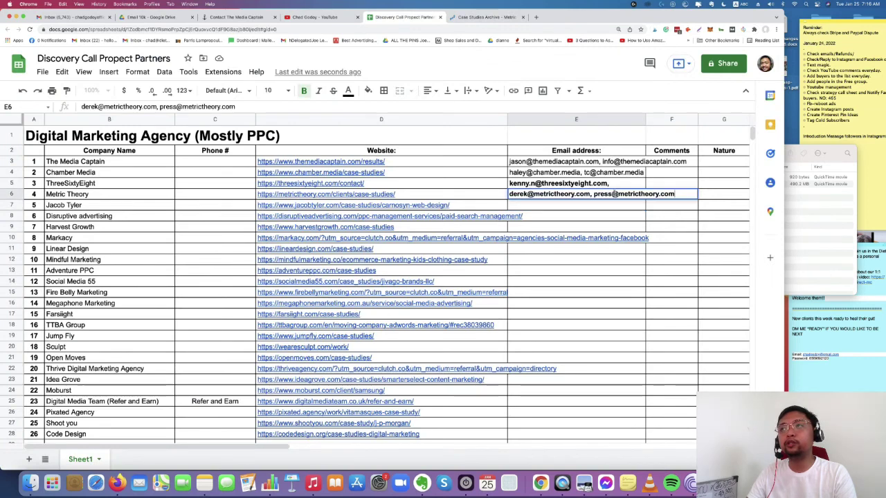
double_click(696, 195)
type(",")
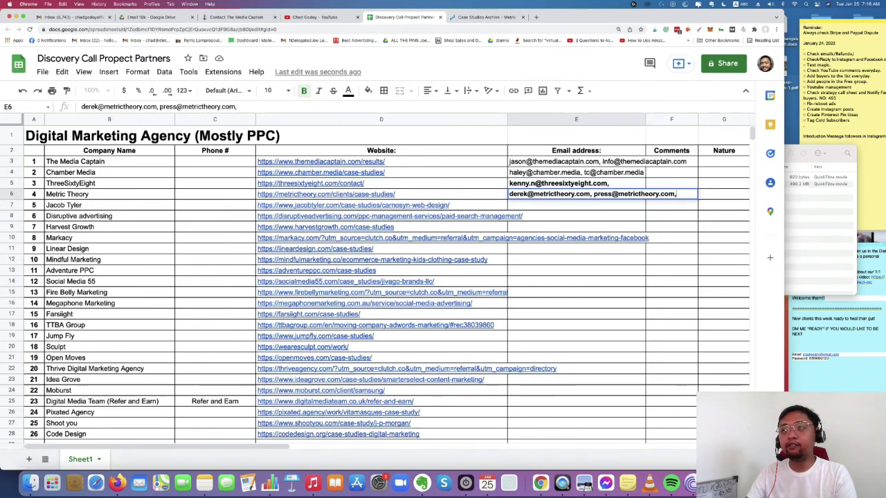
key("ctrl+v")
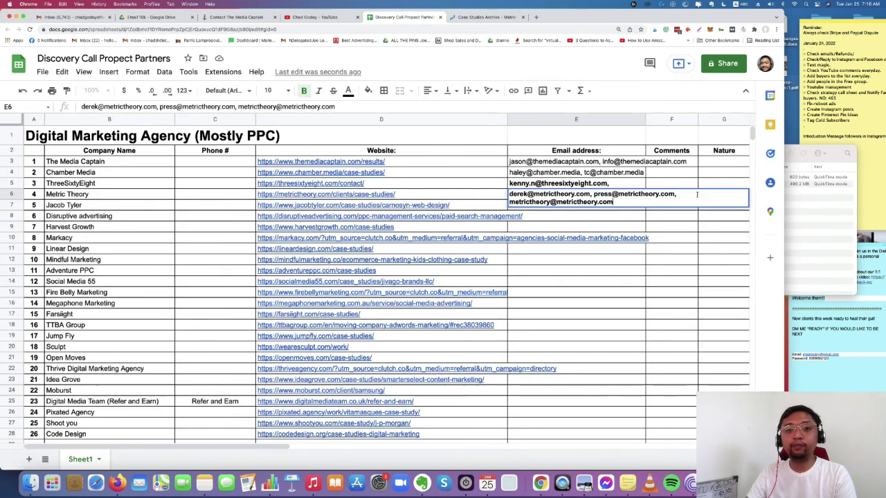
key("Return")
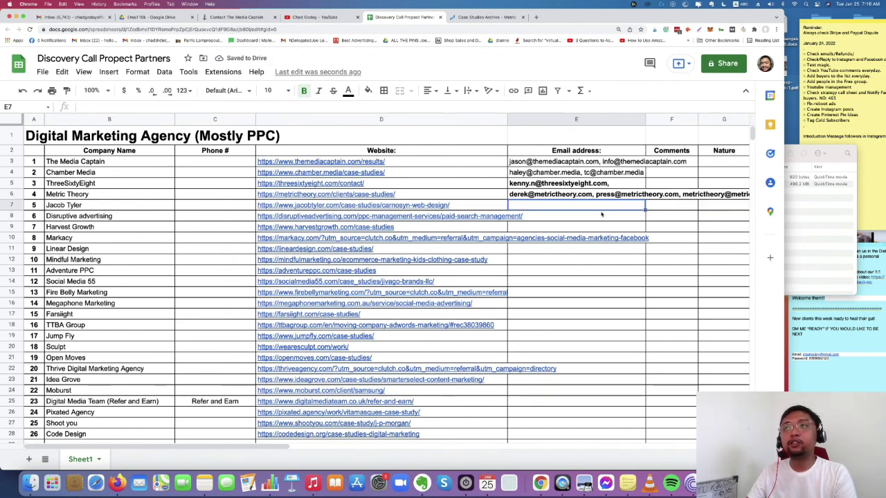
Open the Jacob Tyler agency's website from its row in the sheet and look up the domain's email addresses with Hunter
left_click(587, 196)
left_click(291, 207)
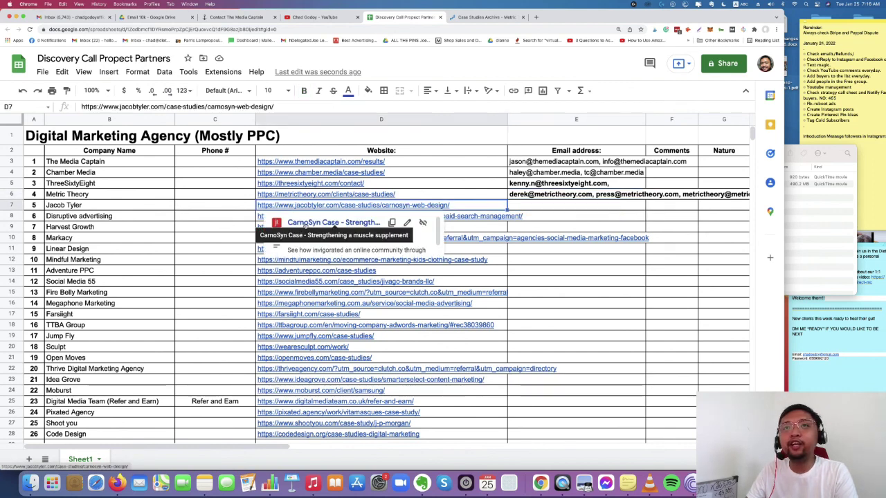
left_click(306, 227)
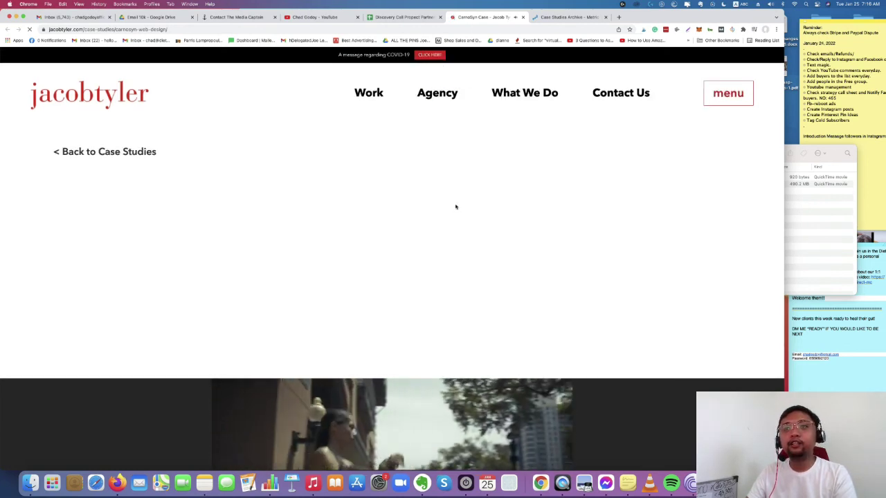
scroll(458, 190, "down", 3)
scroll(595, 116, "up", 3)
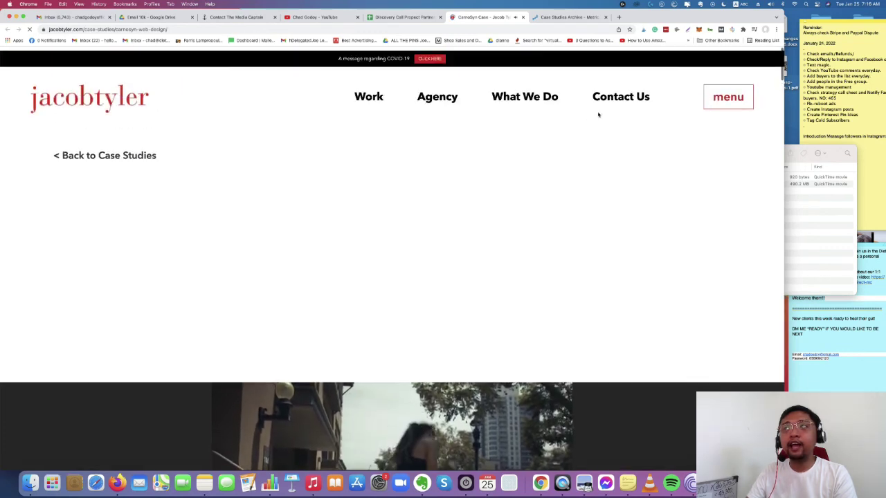
left_click(677, 30)
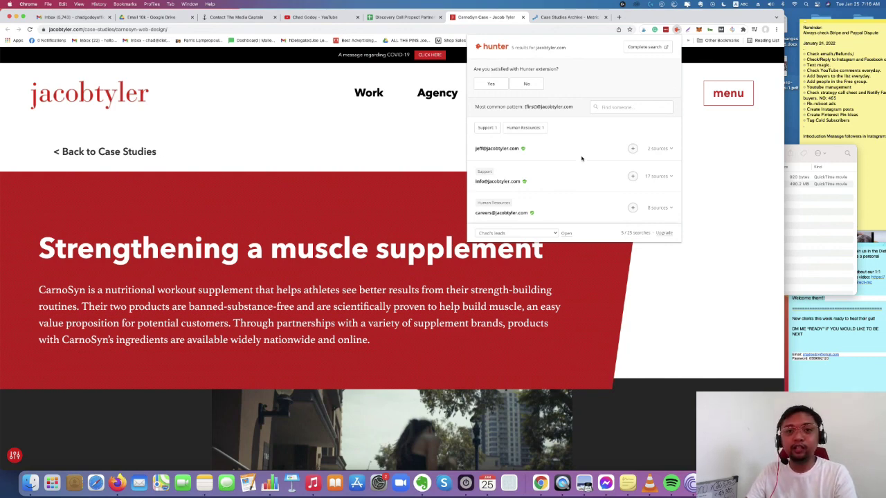
Review all the email addresses Hunter lists for the Jacob Tyler agency, including their department labels and verification marks
scroll(581, 158, "down", 2)
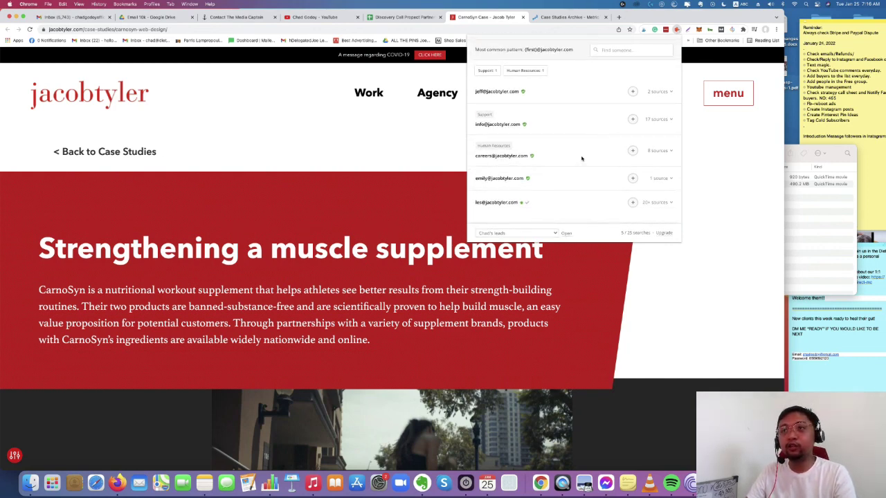
scroll(581, 159, "up", 2)
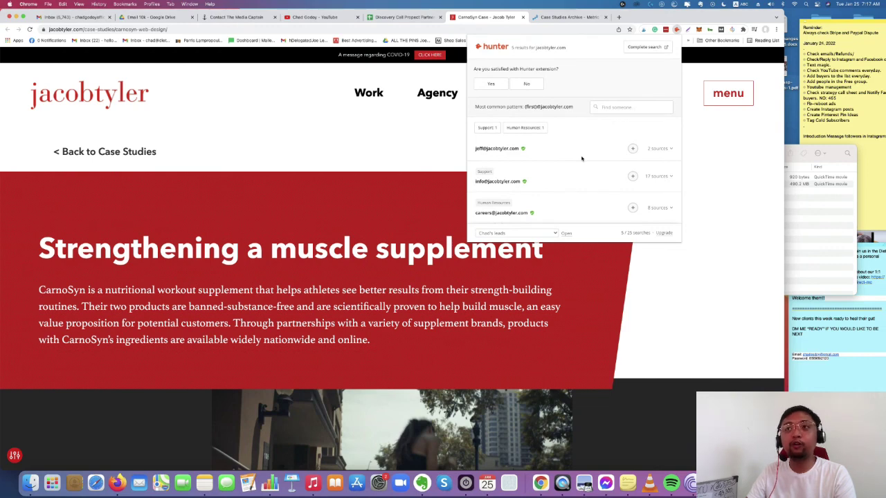
scroll(581, 158, "down", 2)
scroll(582, 158, "up", 2)
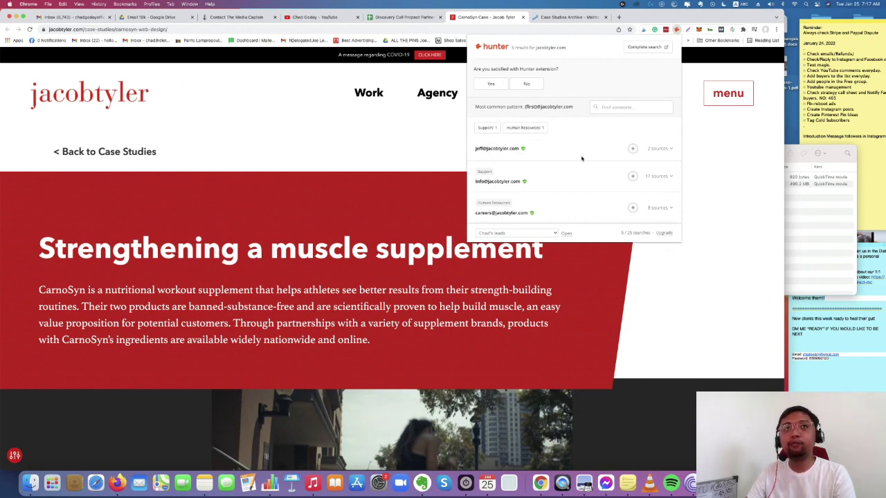
scroll(582, 159, "down", 3)
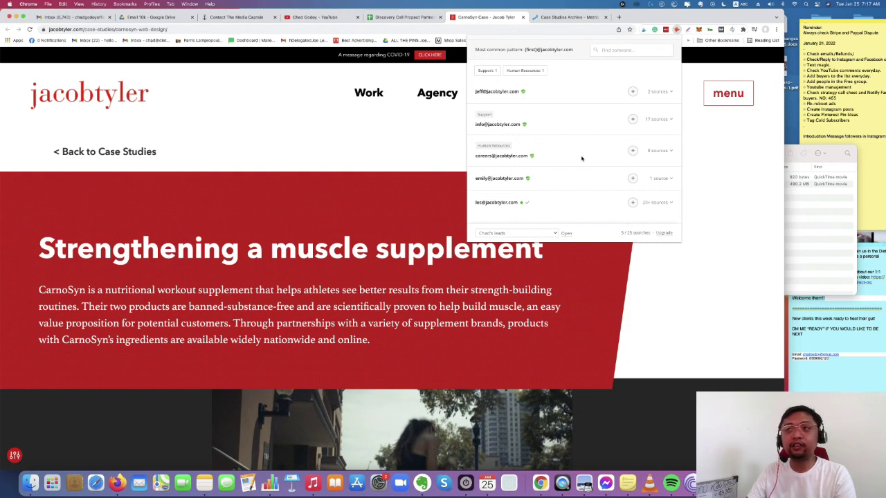
scroll(582, 158, "up", 3)
scroll(582, 158, "down", 3)
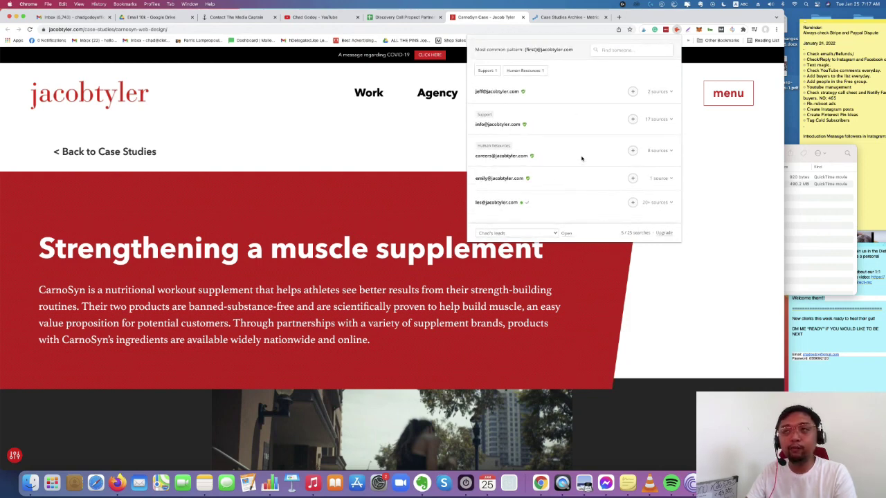
scroll(581, 159, "up", 3)
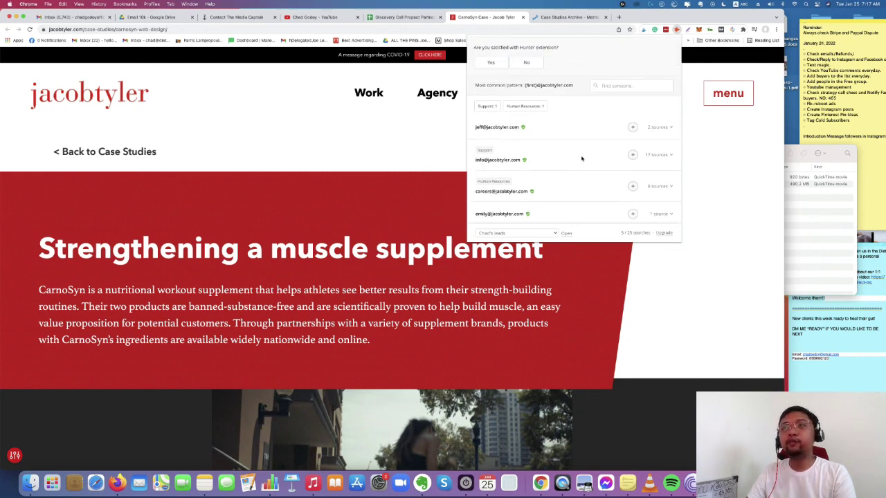
mouse_move(502, 130)
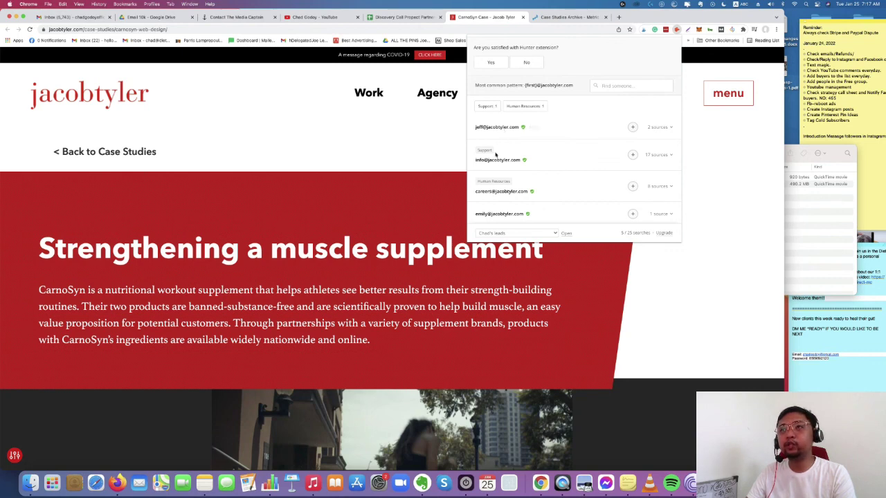
mouse_move(499, 162)
scroll(500, 162, "down", 3)
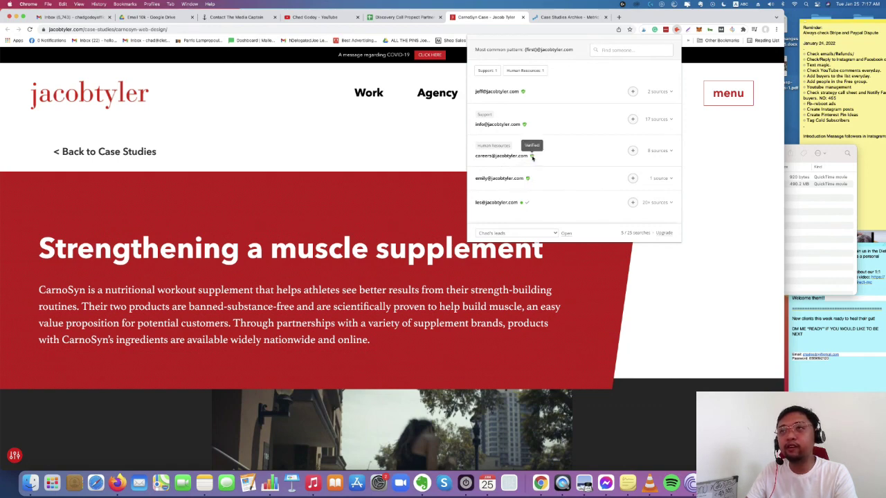
scroll(522, 123, "up", 3)
scroll(522, 123, "up", 1)
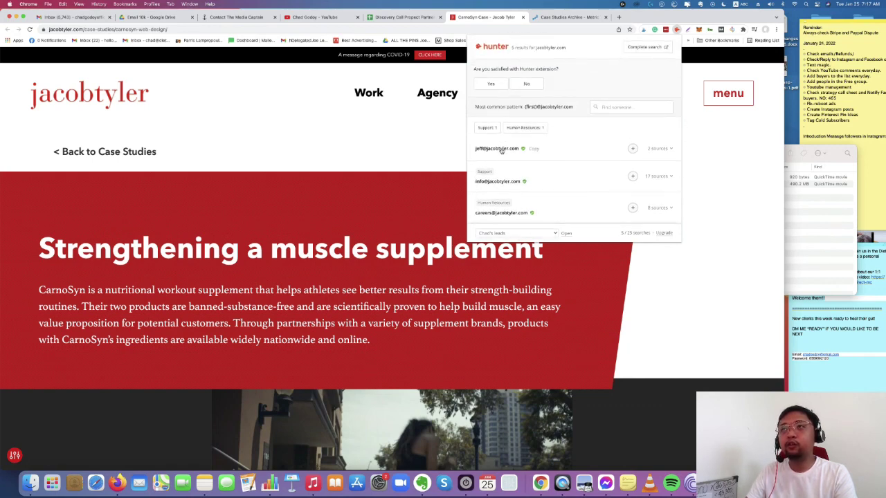
left_click(386, 18)
left_click(581, 207)
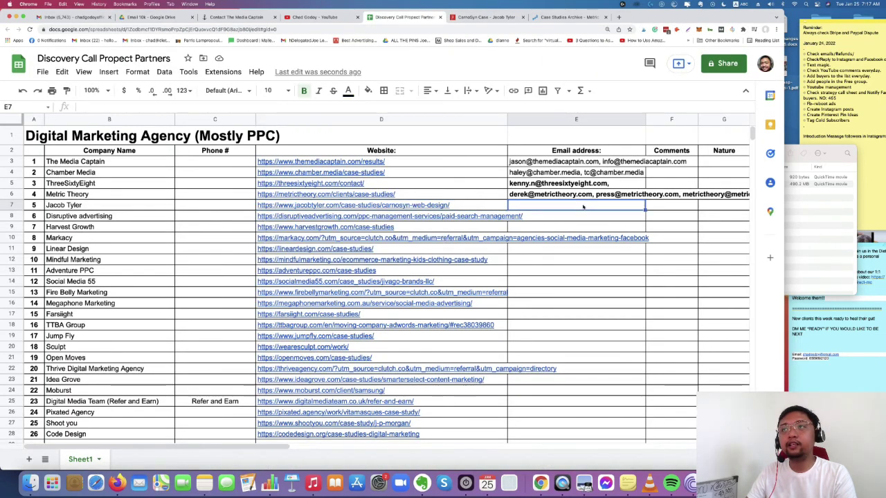
key("ctrl+v")
type(",")
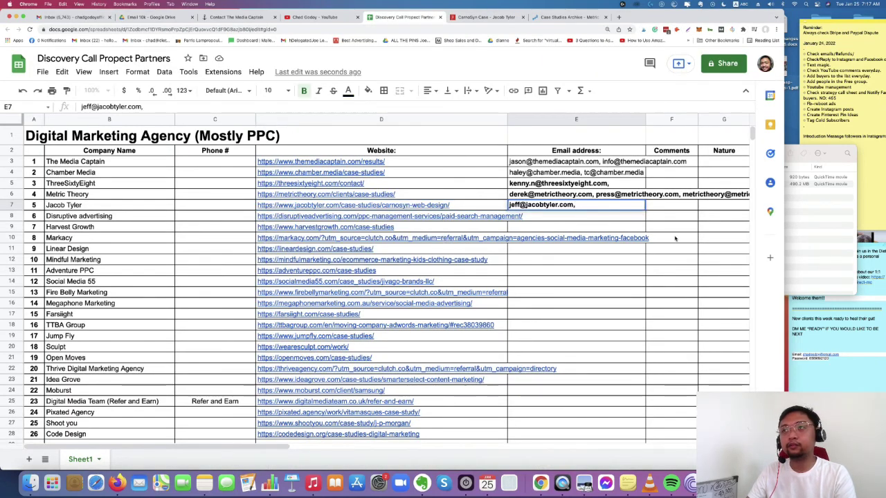
left_click(674, 238)
left_click(479, 18)
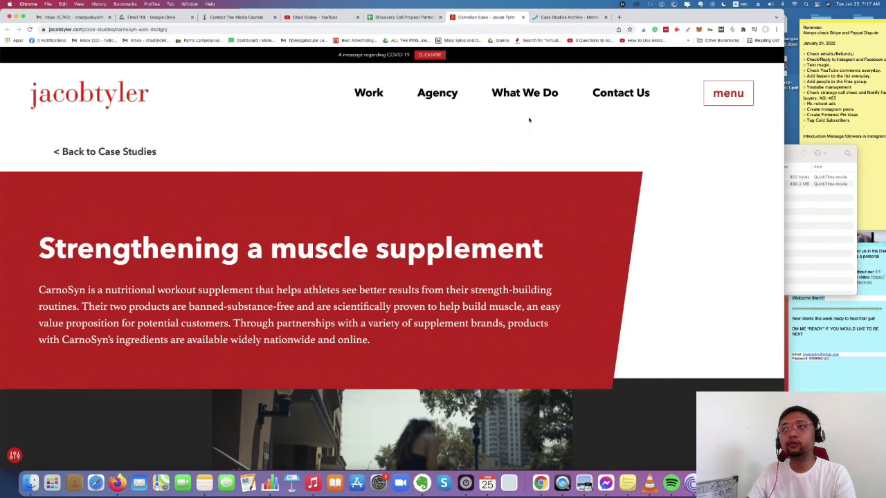
left_click(677, 30)
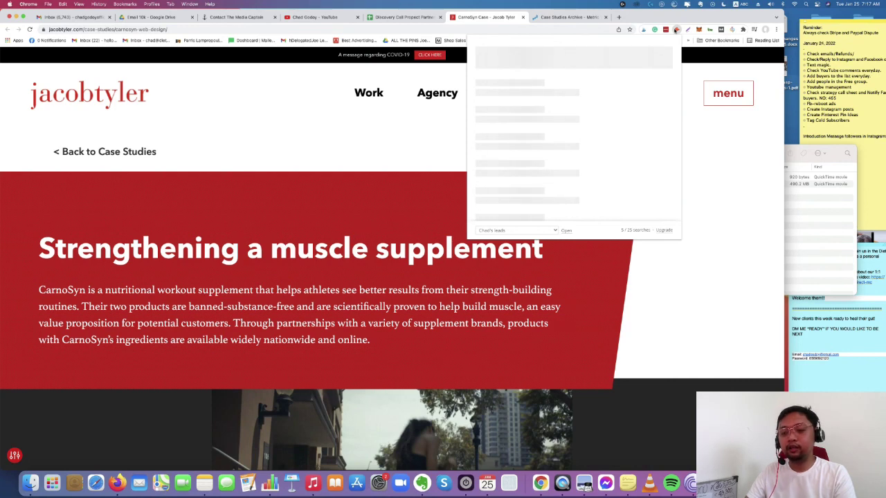
key("super+equal")
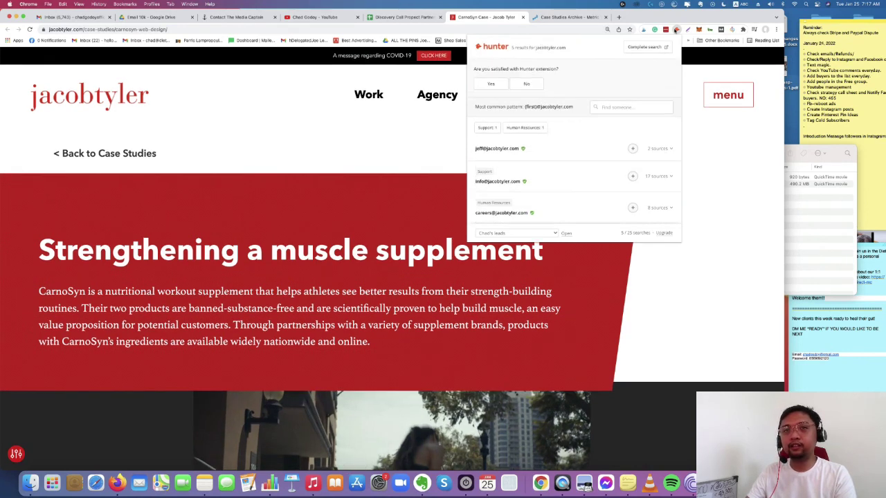
scroll(533, 169, "down", 2)
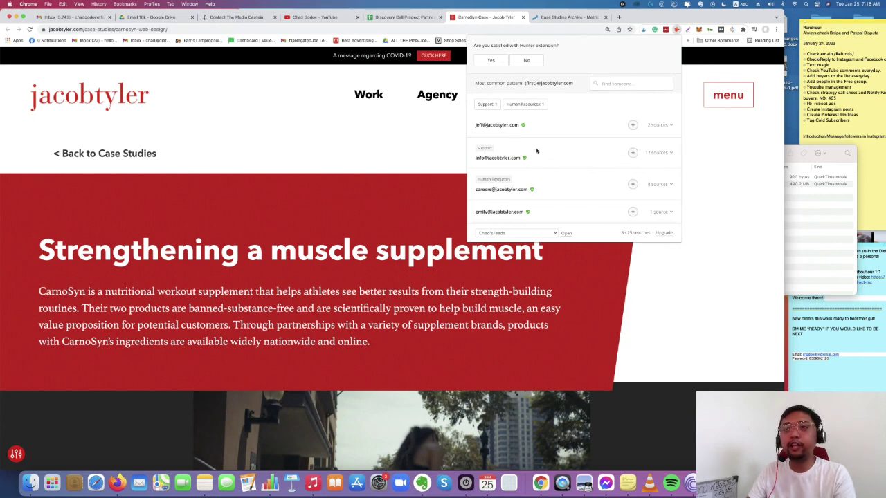
key("ctrl+shift+Tab")
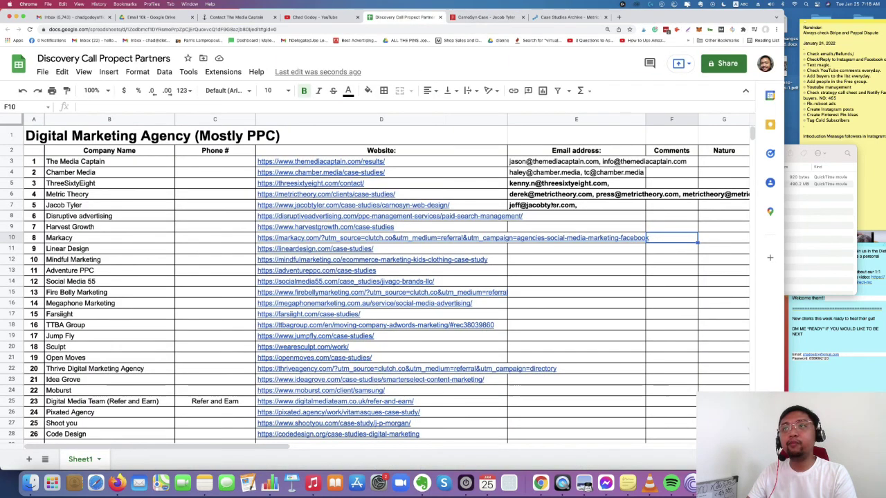
key("super+v")
key("Return")
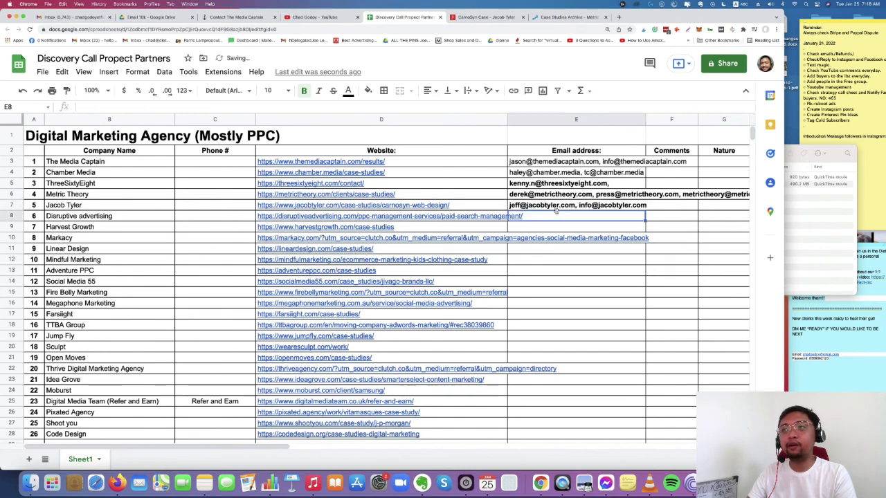
left_click(484, 17)
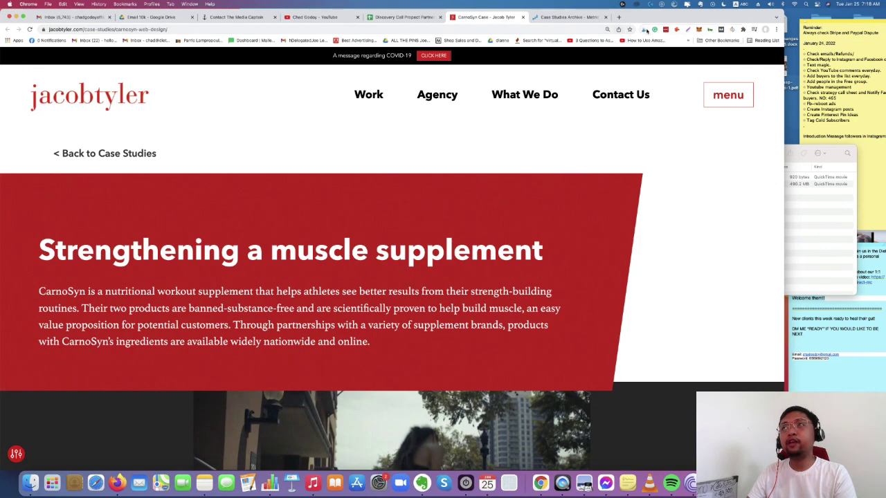
left_click(674, 29)
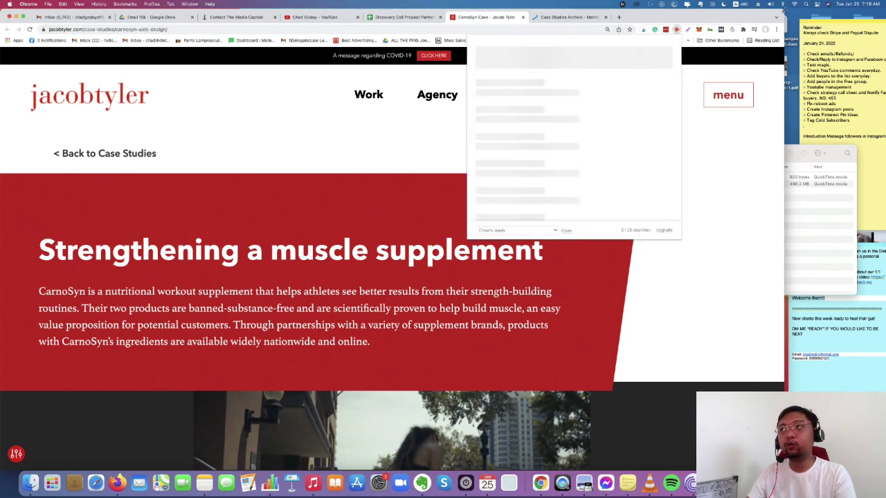
left_click_drag(785, 11, 475, 2)
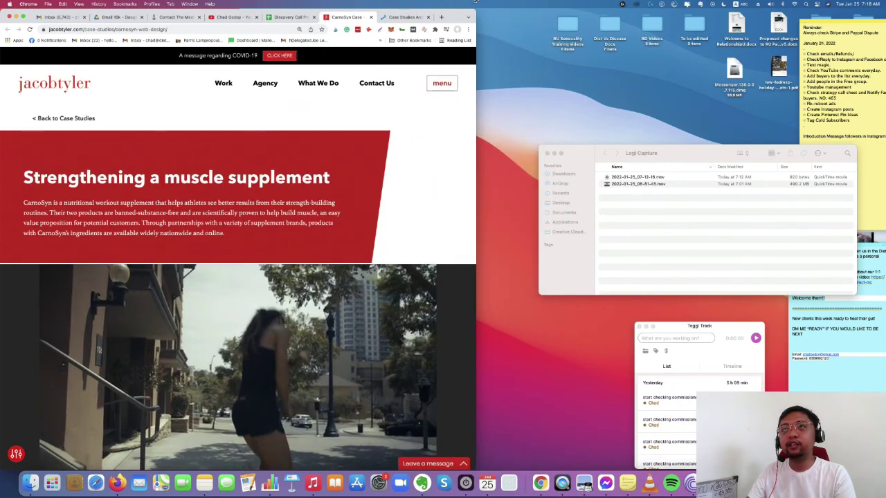
left_click_drag(476, 2, 788, 2)
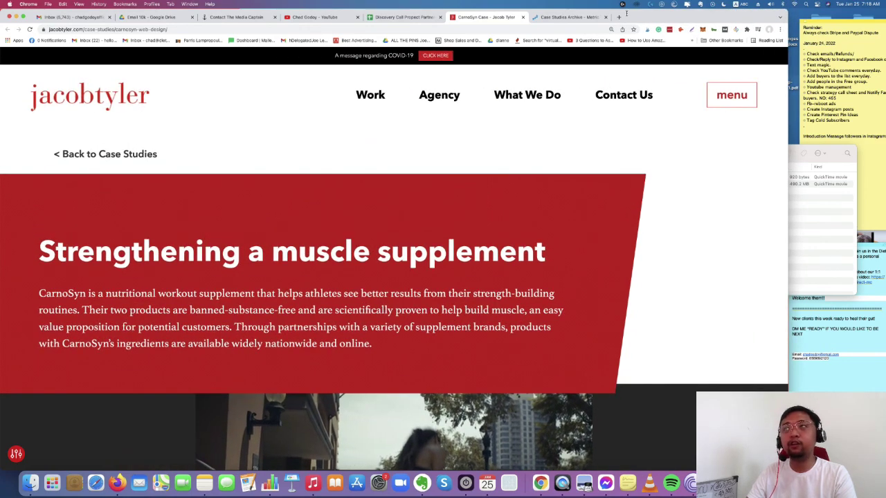
left_click(682, 30)
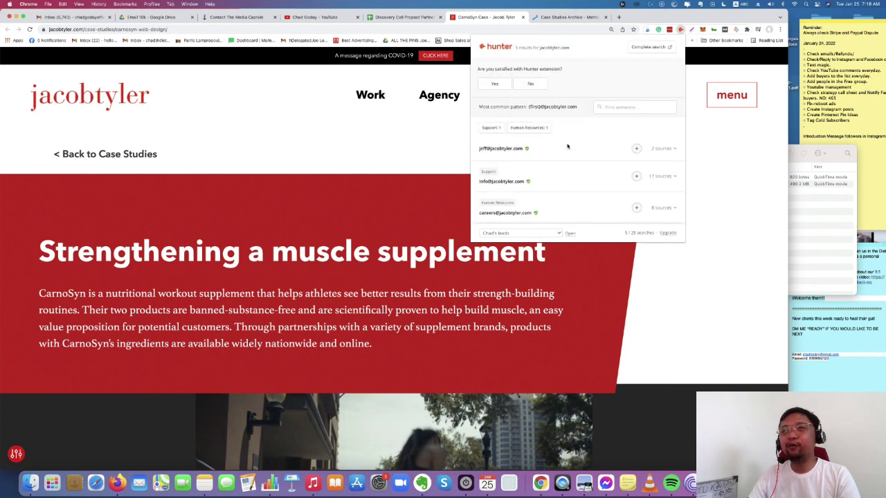
scroll(567, 146, "down", 1)
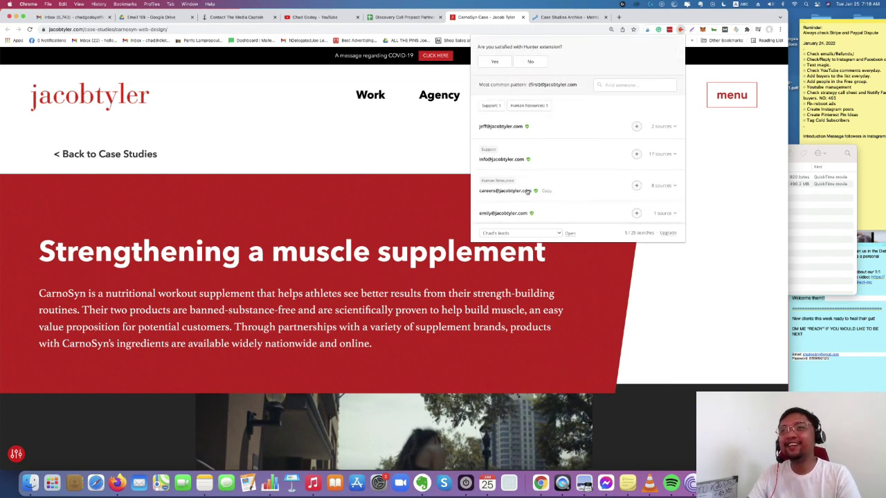
scroll(528, 191, "down", 1)
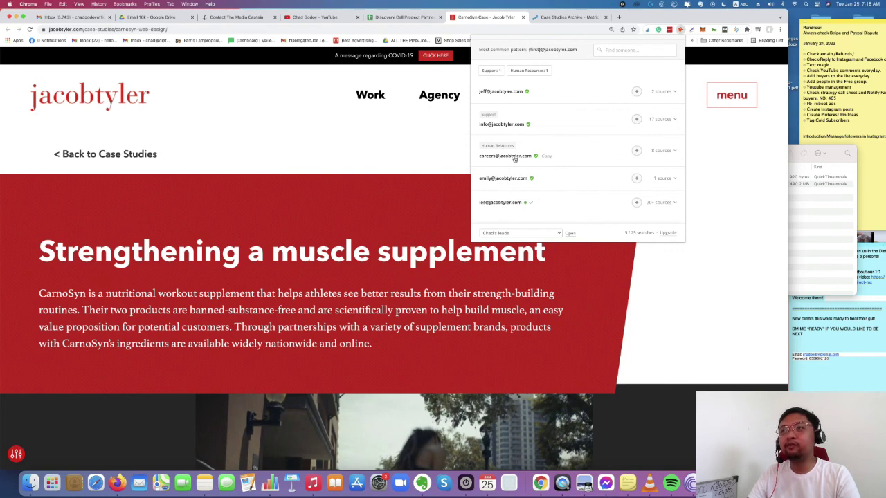
Append the copied email to cell E7 as the third address, separated by a comma
left_click(397, 22)
double_click(606, 205)
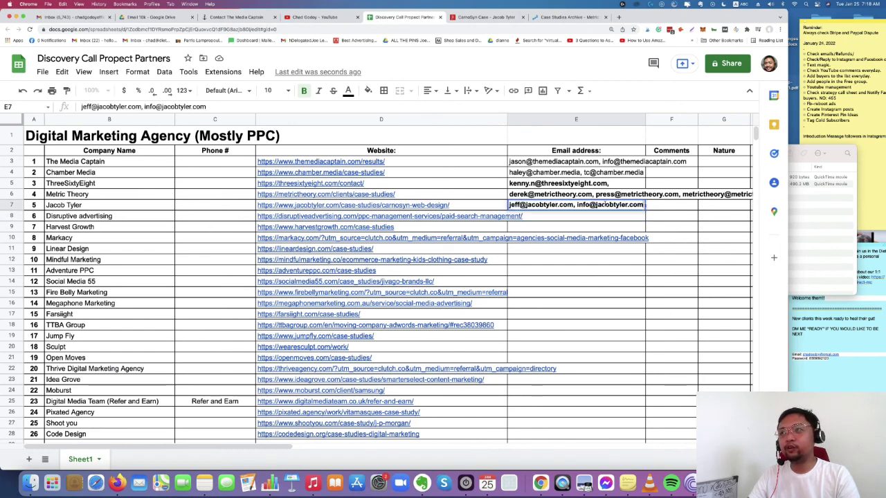
type(",")
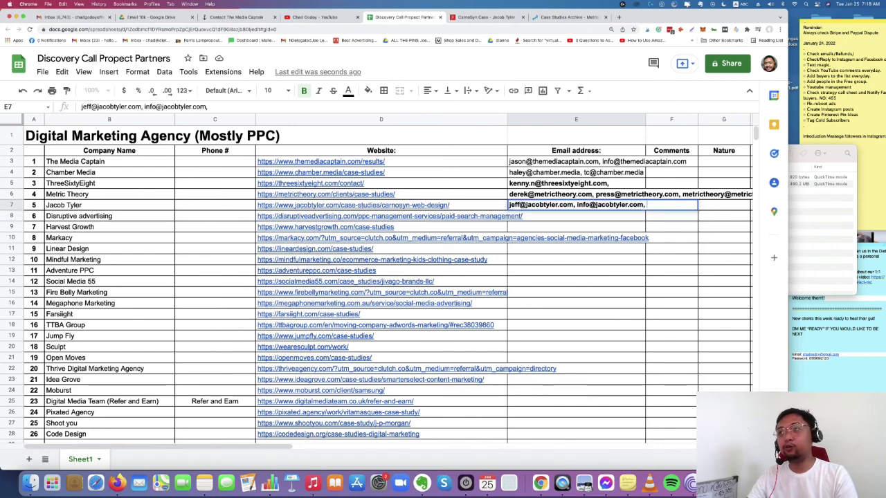
key("super+v")
key("Return")
left_click(595, 207)
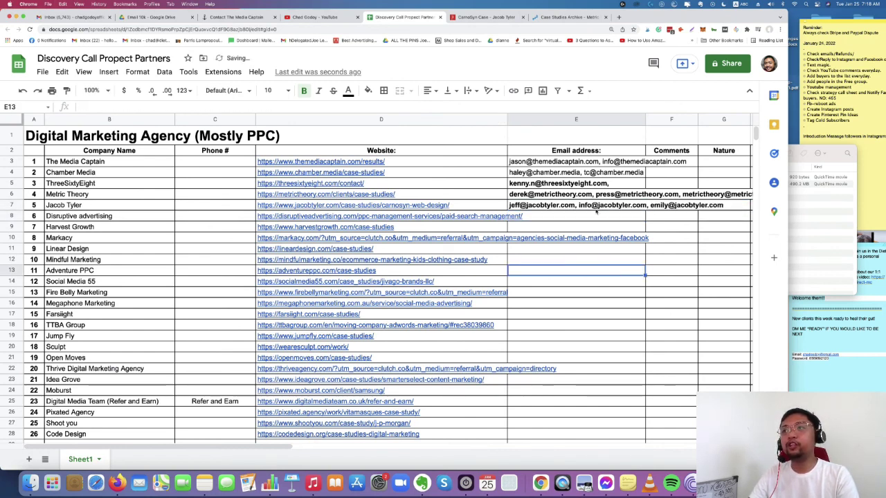
double_click(645, 206)
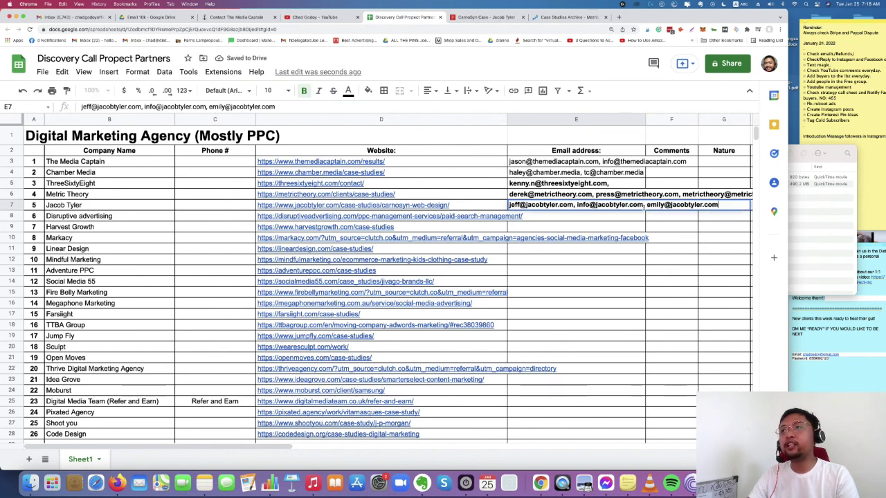
left_click_drag(646, 205, 717, 212)
left_click(615, 219)
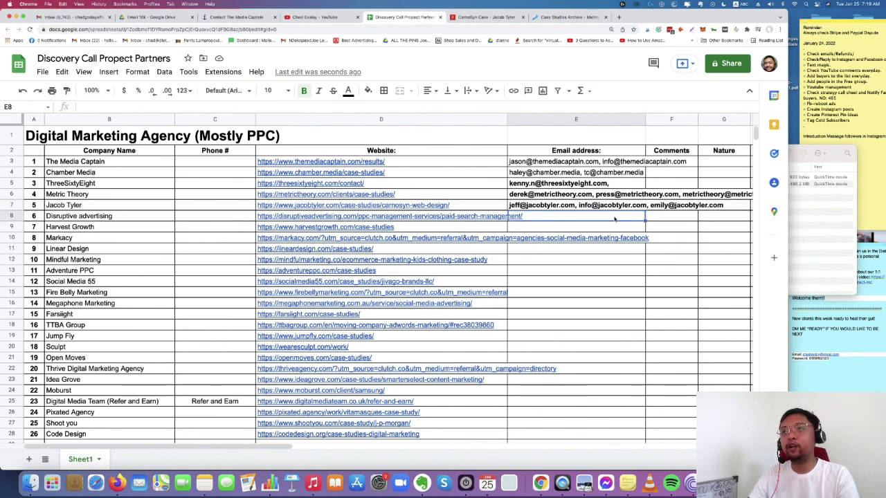
left_click(661, 219)
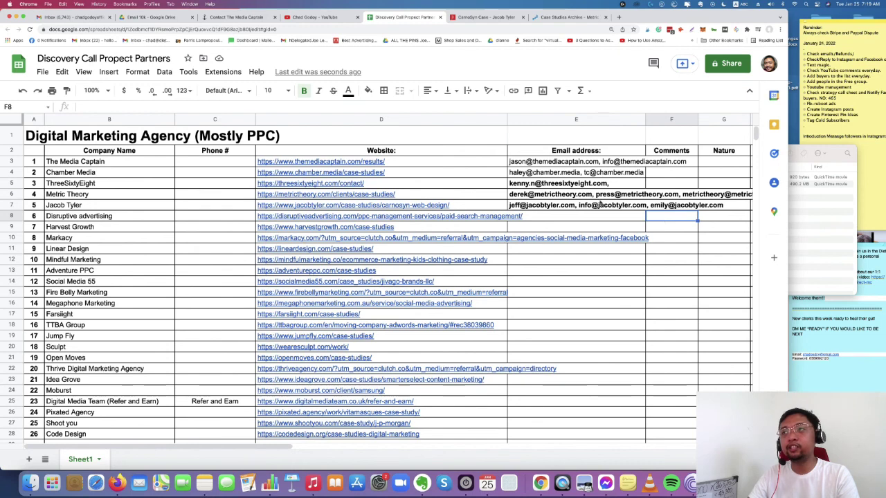
left_click(583, 205)
key("Return")
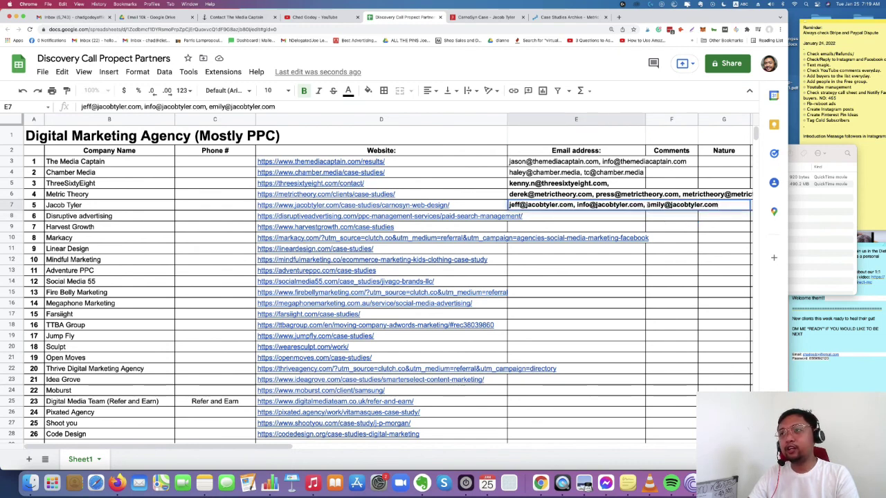
left_click_drag(646, 205, 718, 205)
left_click(620, 216)
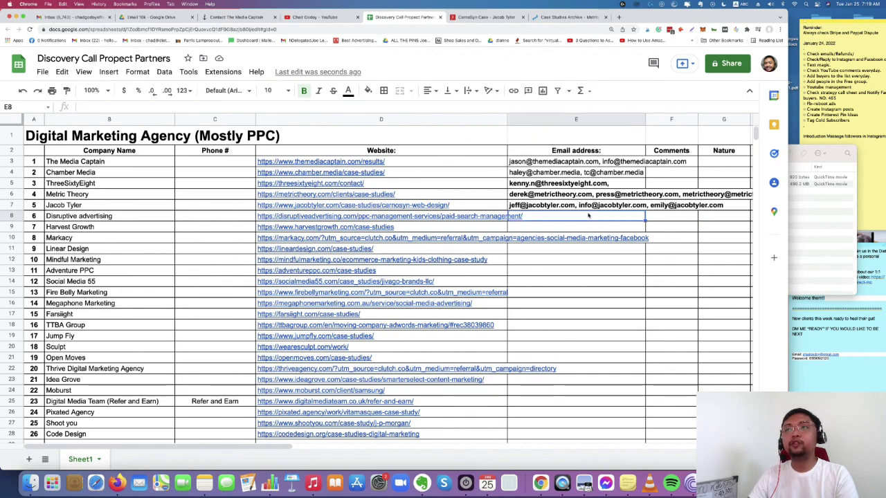
Open the Disruptive advertising website from its row in the sheet and look up the domain's email addresses with Hunter
left_click(473, 17)
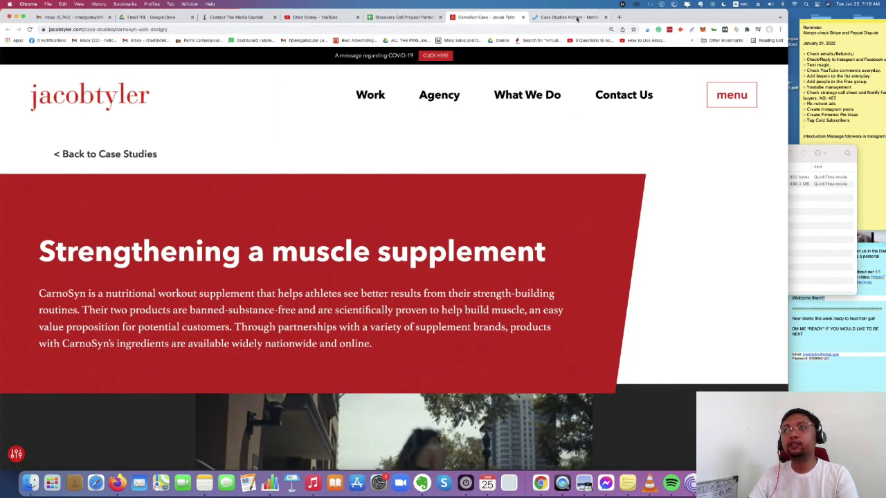
left_click(378, 17)
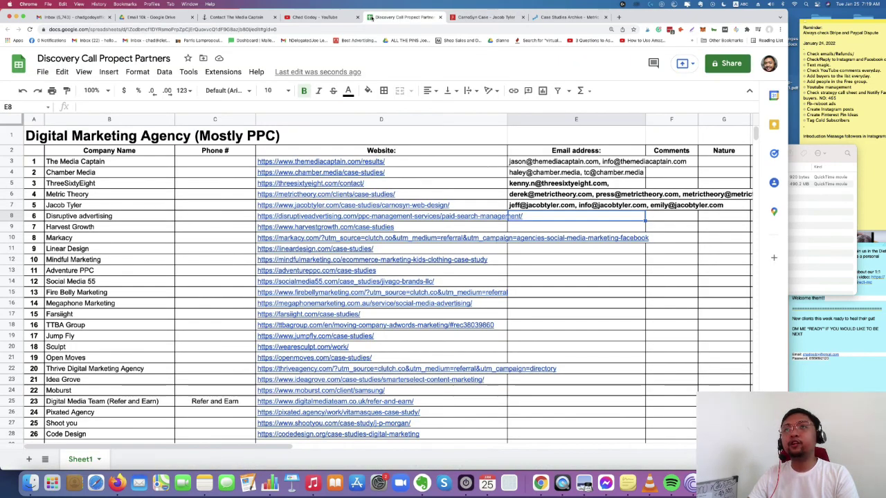
left_click(307, 217)
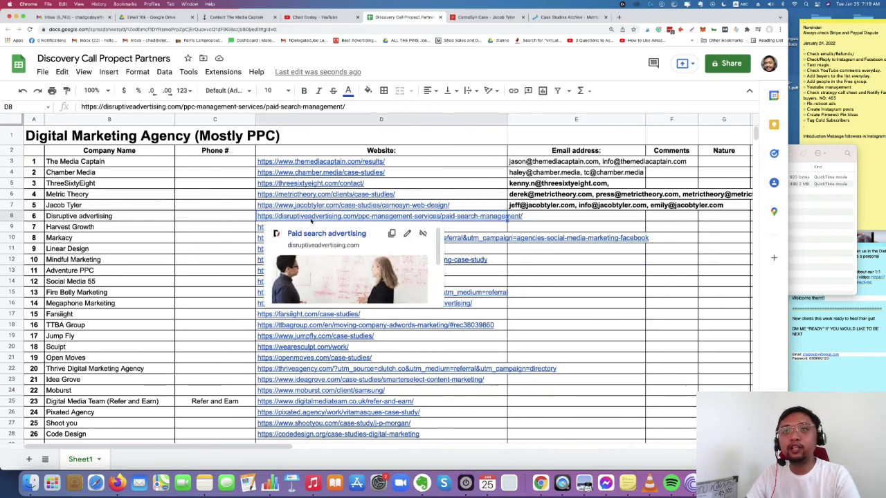
left_click(313, 234)
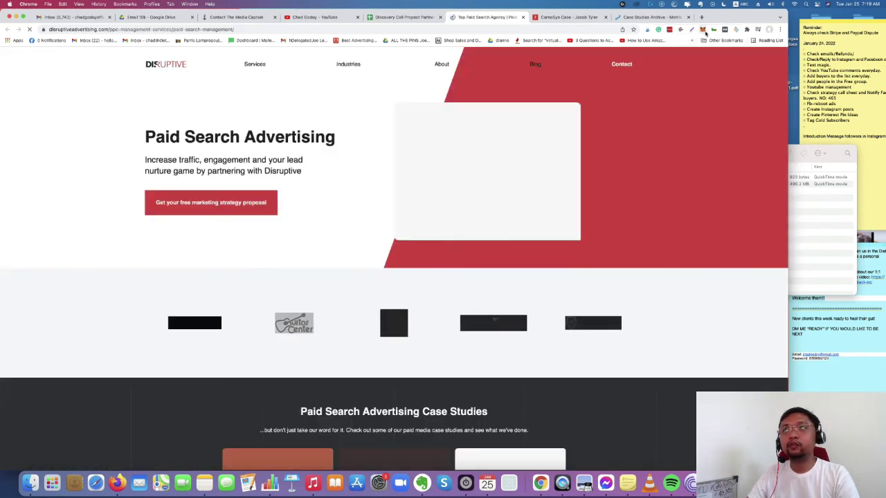
left_click(680, 30)
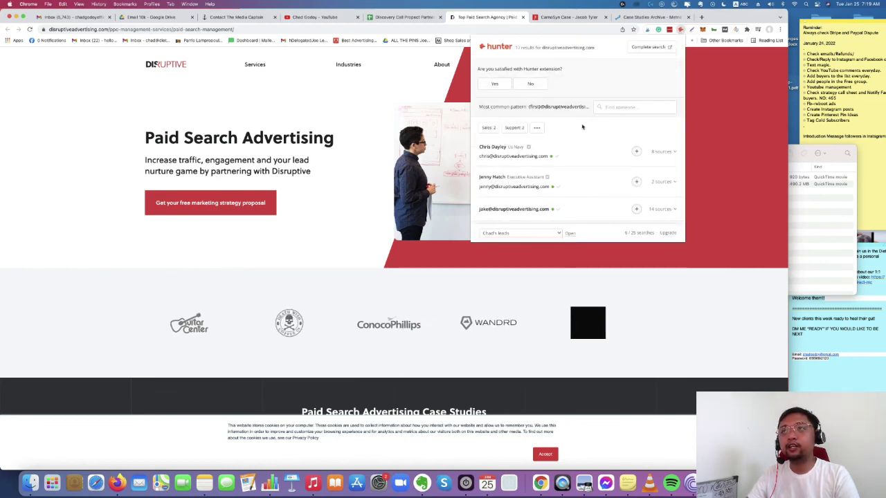
Look through the Hunter results for Disruptive advertising and copy the email of the first listed contact
scroll(580, 131, "down", 5)
scroll(581, 130, "up", 2)
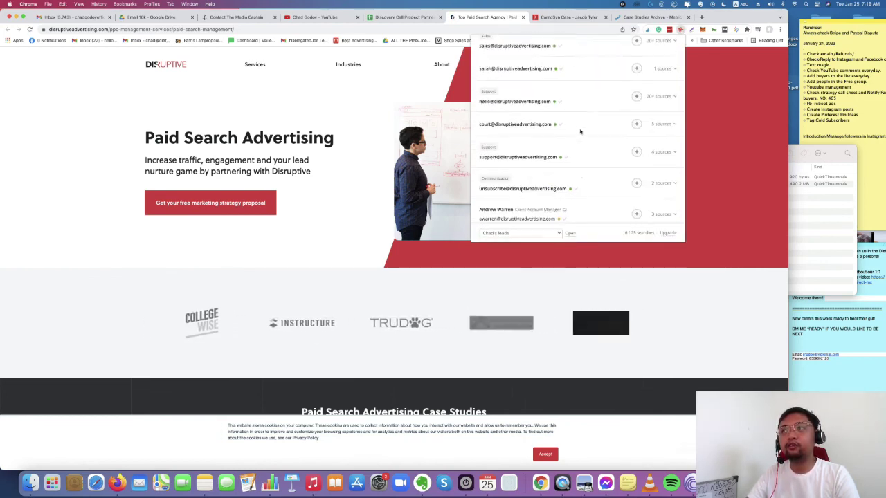
scroll(580, 130, "up", 3)
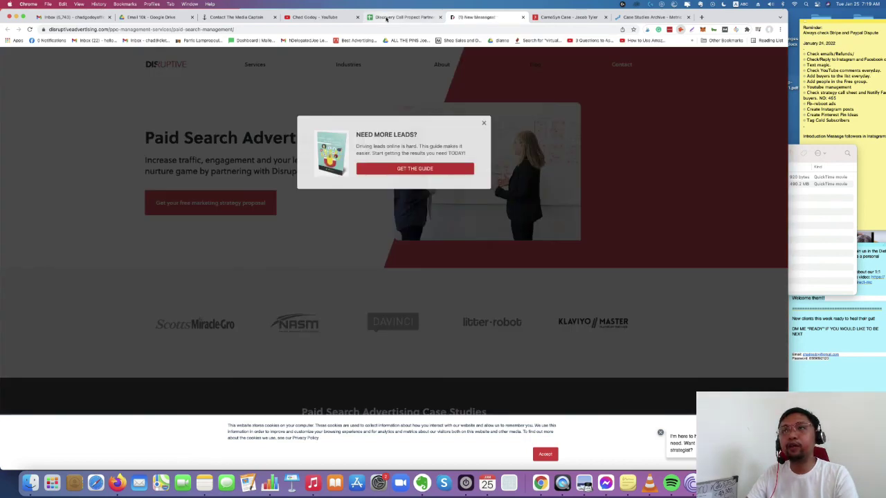
Enter the copied contact email in cell E8 of the sheet, followed by a comma
left_click(386, 18)
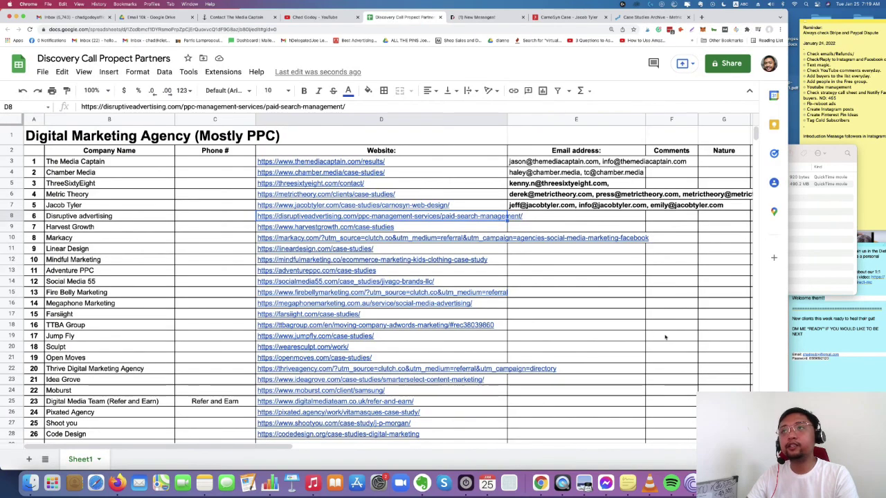
left_click(570, 218)
double_click(571, 218)
key("super+v")
type(",")
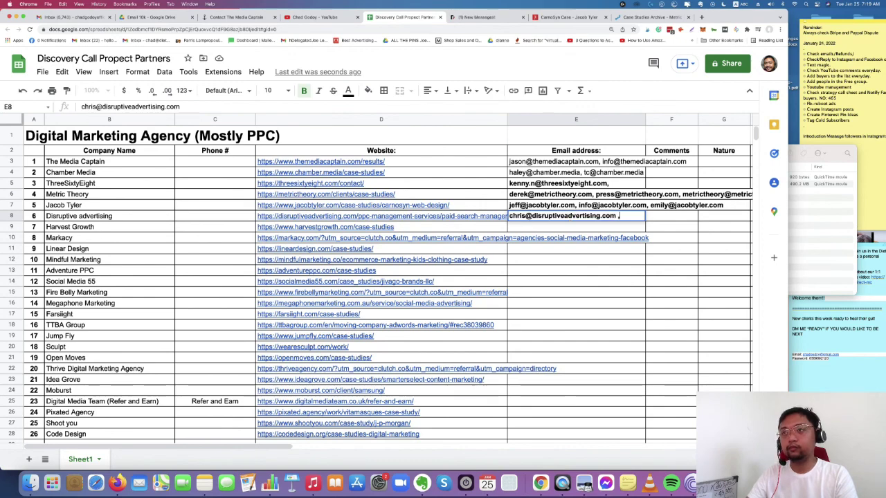
Copy the second listed contact's email from the Hunter results for Disruptive advertising and append it in cell E8, followed by a comma
left_click(478, 17)
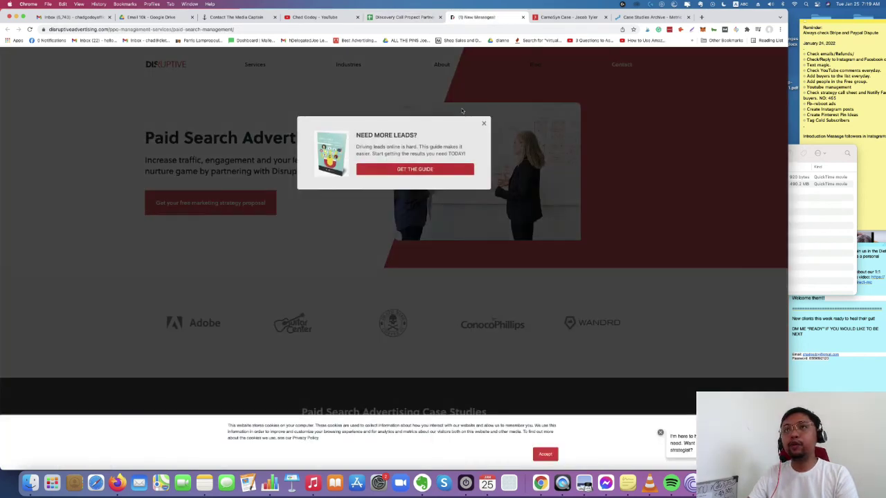
left_click(484, 125)
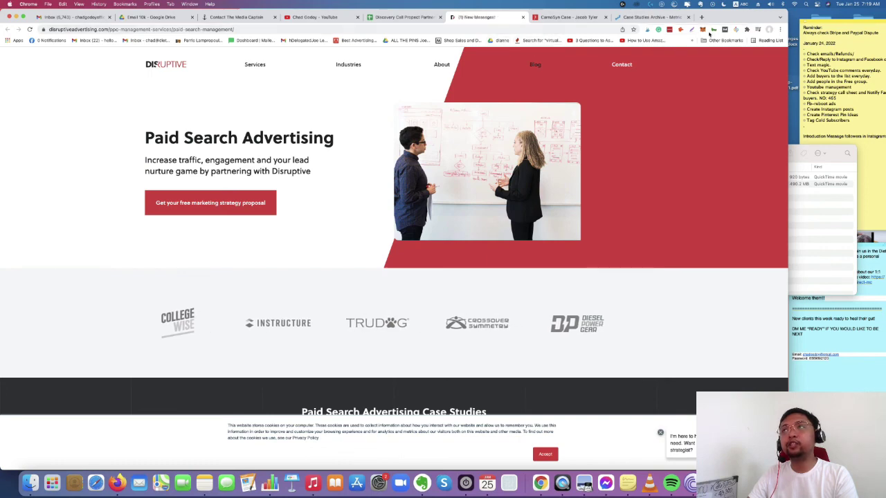
left_click(680, 31)
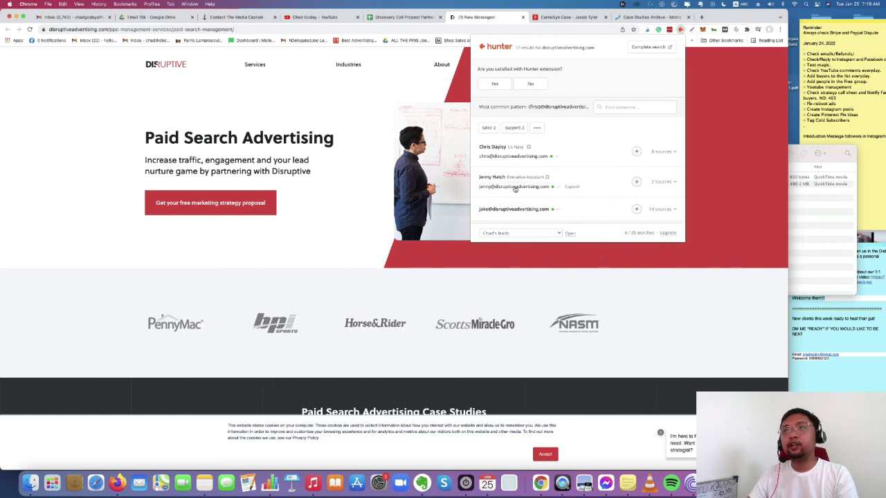
left_click(407, 17)
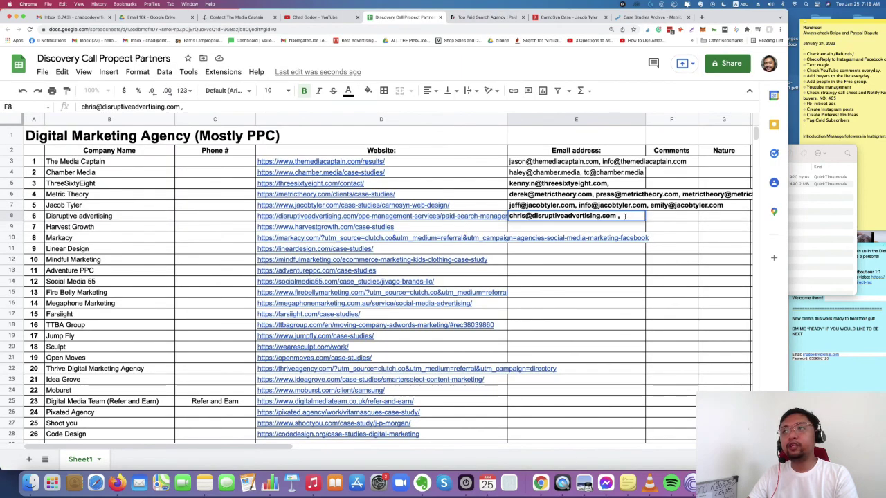
key("BackSpace")
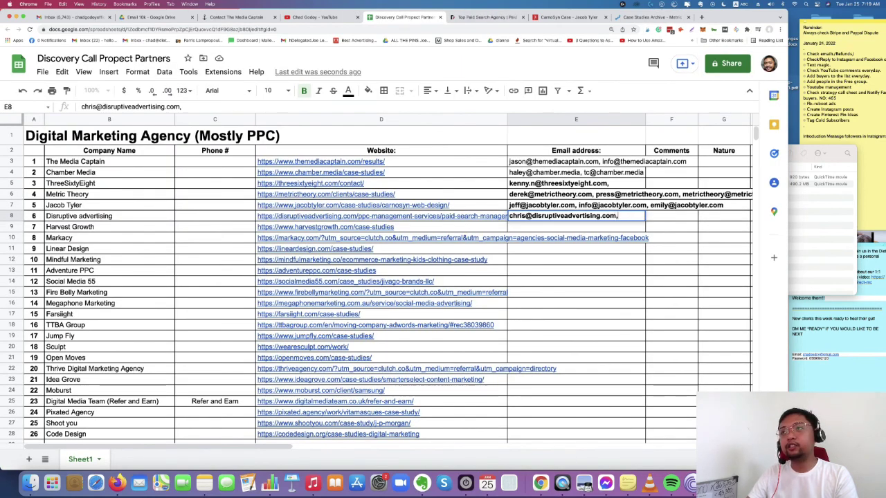
key("super+v")
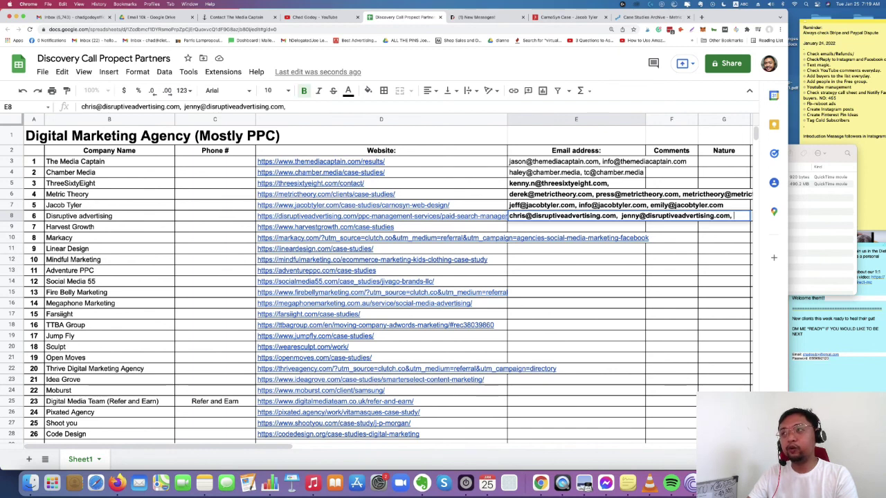
Copy the third listed email address from the Hunter results for Disruptive advertising and add it as the last entry in cell E8
left_click(478, 17)
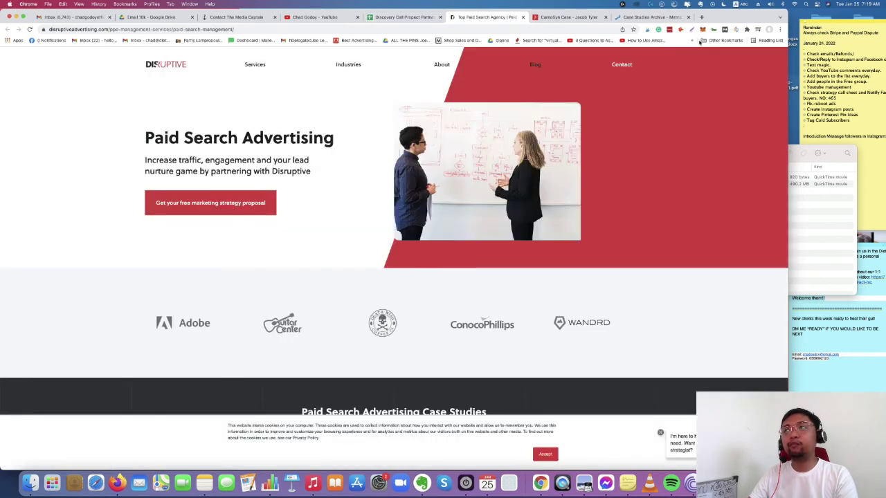
left_click(680, 30)
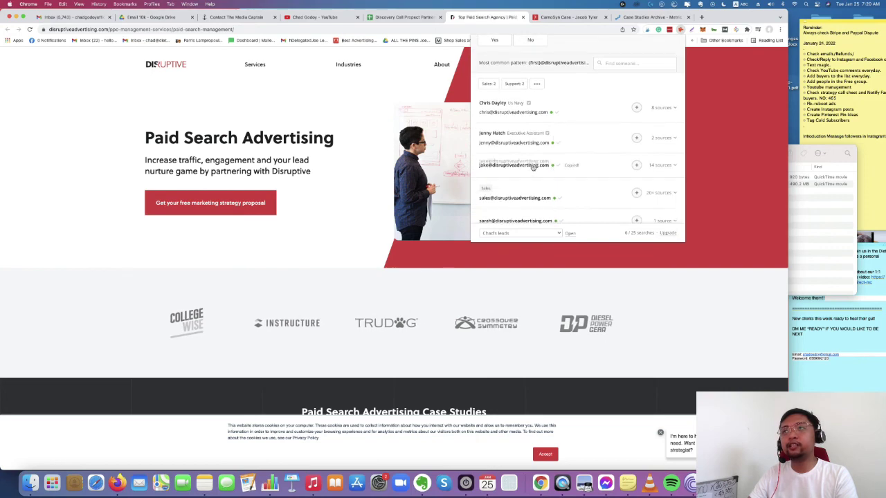
left_click(394, 17)
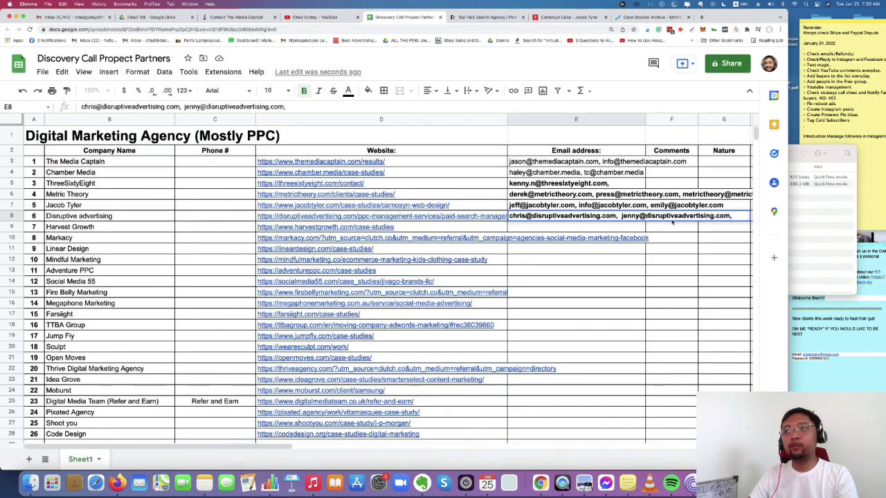
key("super+v")
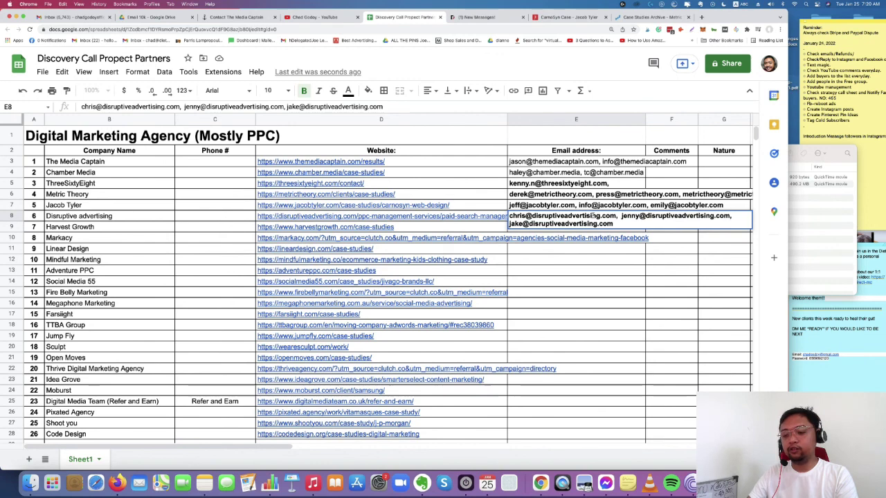
key("Return")
left_click(583, 293)
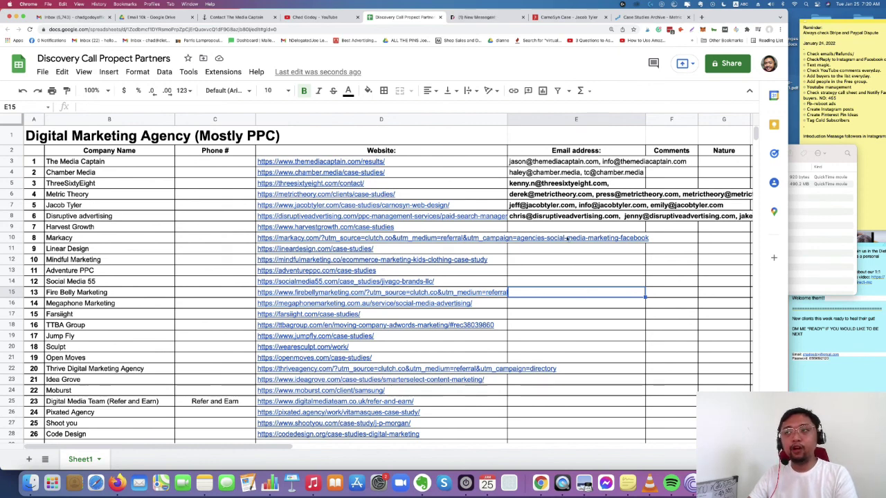
left_click(571, 206)
left_click(573, 260)
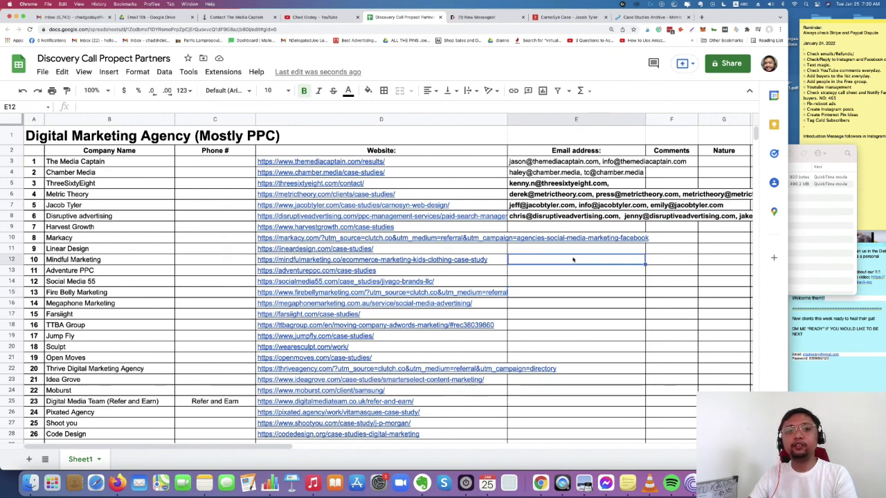